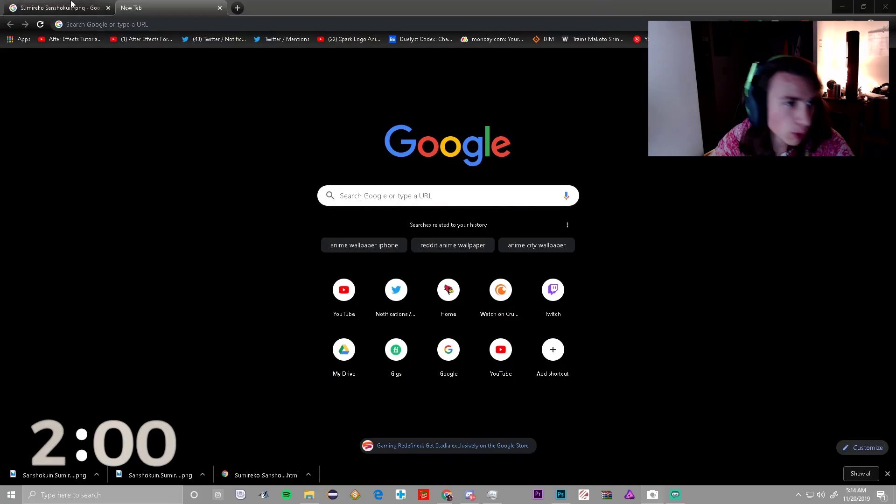
# Look over the image search for "Sumireko Sanshokuin png" and the Transparent option in its color filter
pyautogui.hotkey('ctrl', 'Tab')
pyautogui.click(163, 59)
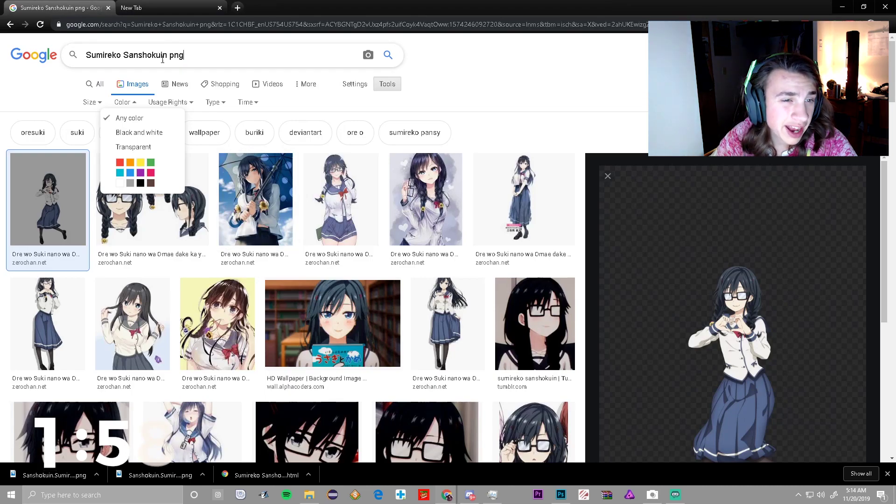
pyautogui.moveTo(193, 55); pyautogui.dragTo(176, 56)
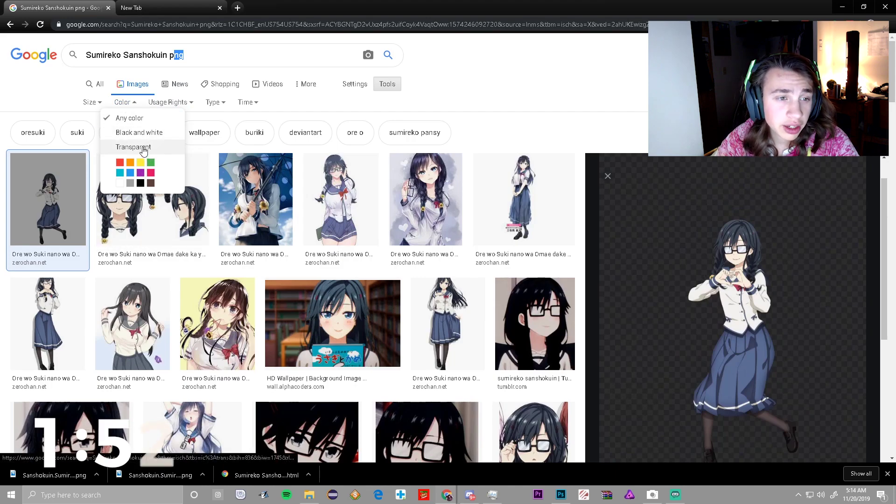
# Switch to Photoshop, place the Sumireko Sanshokuin PNG on the banner and enlarge it to about 3.8 by 8.7 in, framing her upper body
pyautogui.click(844, 7)
pyautogui.moveTo(528, 395); pyautogui.dragTo(365, 275)
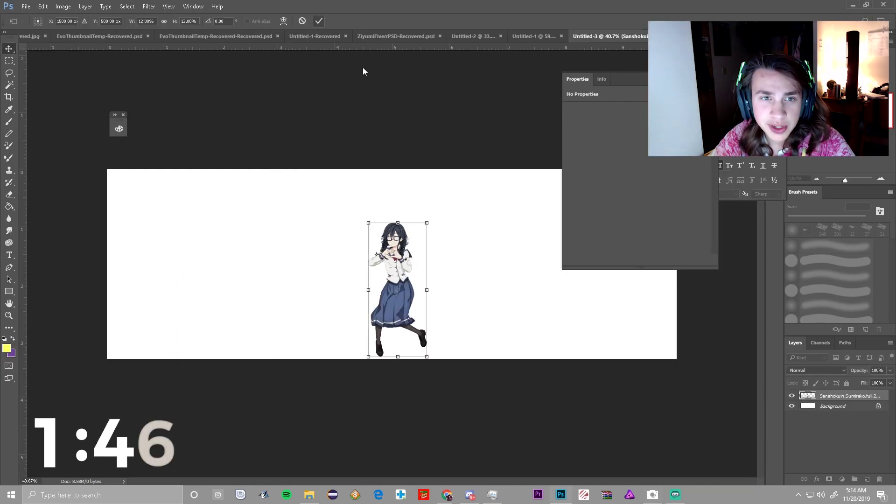
pyautogui.moveTo(463, 169); pyautogui.dragTo(359, 379)
pyautogui.moveTo(510, 161); pyautogui.dragTo(626, 4)
pyautogui.moveTo(440, 182); pyautogui.dragTo(297, 361)
pyautogui.moveTo(487, 176); pyautogui.dragTo(643, 5)
pyautogui.moveTo(387, 243)
pyautogui.mouseDown()
pyautogui.moveTo(428, 163)
pyautogui.moveTo(392, 249)
pyautogui.mouseUp()
pyautogui.scroll(-3, 392, 251)
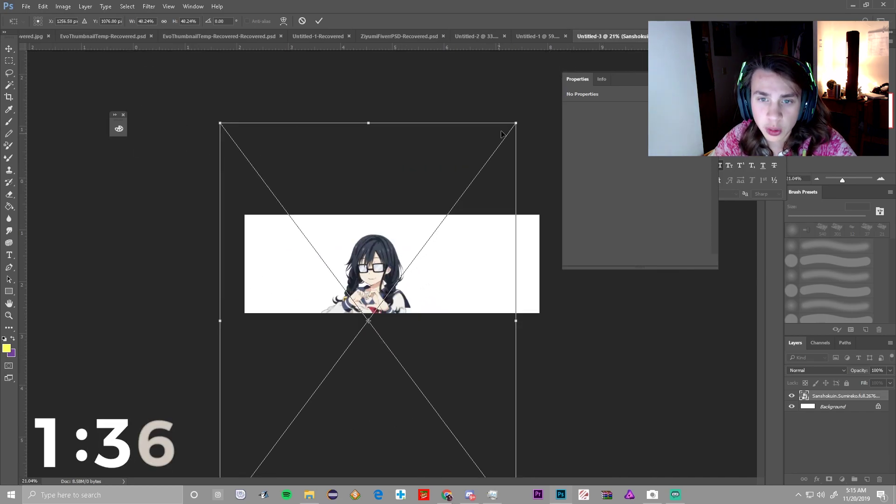
pyautogui.moveTo(513, 123); pyautogui.dragTo(483, 147)
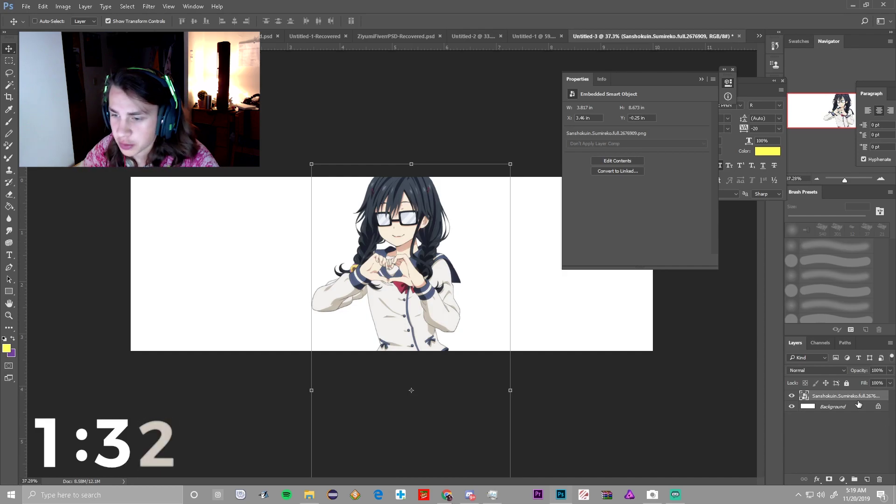
# Rasterize the character layer and duplicate it twice
pyautogui.rightClick(839, 398)
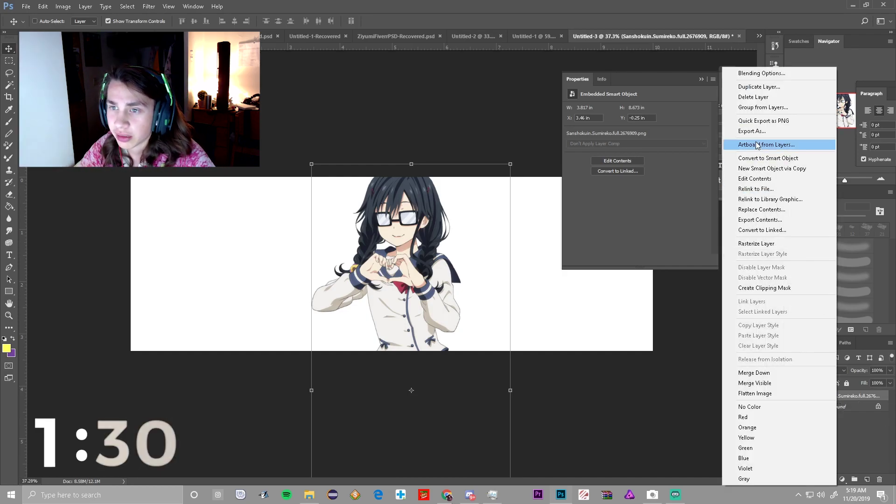
pyautogui.click(759, 248)
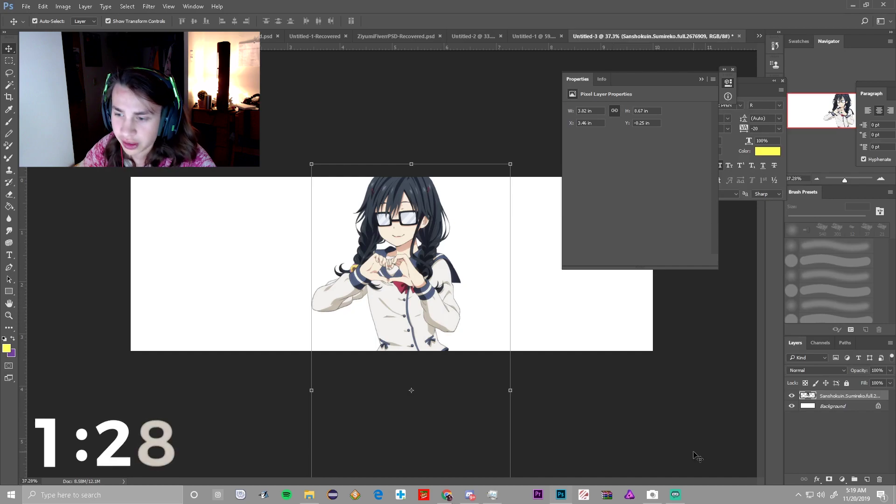
pyautogui.hotkey('ctrl', 'j')
# Hide the top character copy and turn off the red channel in the middle copy's blending options
pyautogui.click(793, 396)
pyautogui.click(833, 410)
pyautogui.rightClick(835, 410)
pyautogui.click(802, 17)
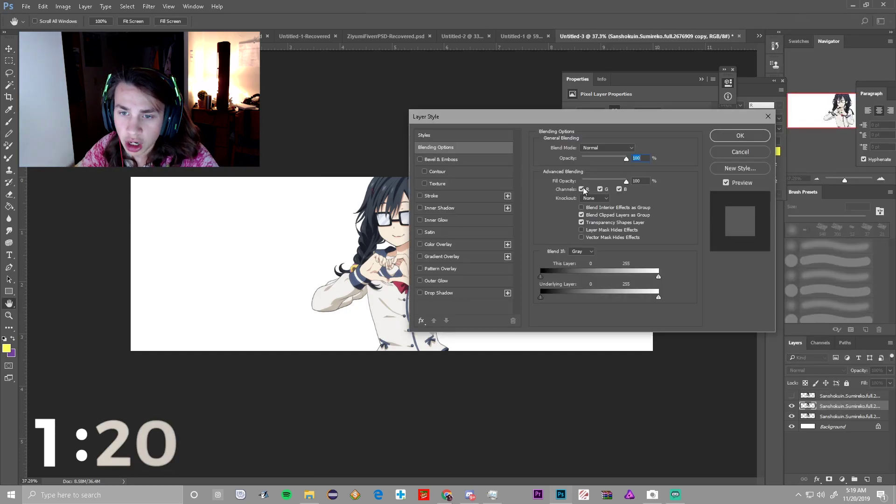
pyautogui.click(581, 189)
pyautogui.click(730, 136)
# Show the top character copy again and give it a magenta Color Overlay in Overlay blend mode at 100% opacity
pyautogui.click(823, 396)
pyautogui.click(792, 396)
pyautogui.rightClick(839, 399)
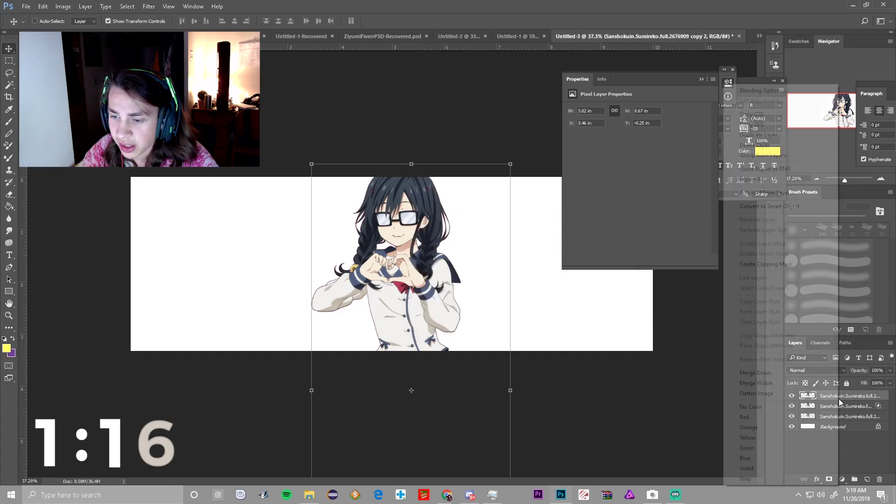
pyautogui.click(759, 90)
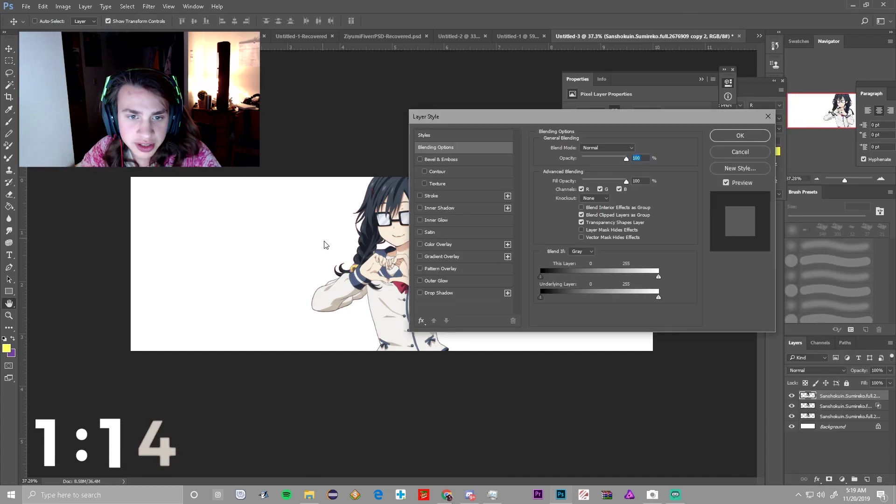
pyautogui.click(456, 245)
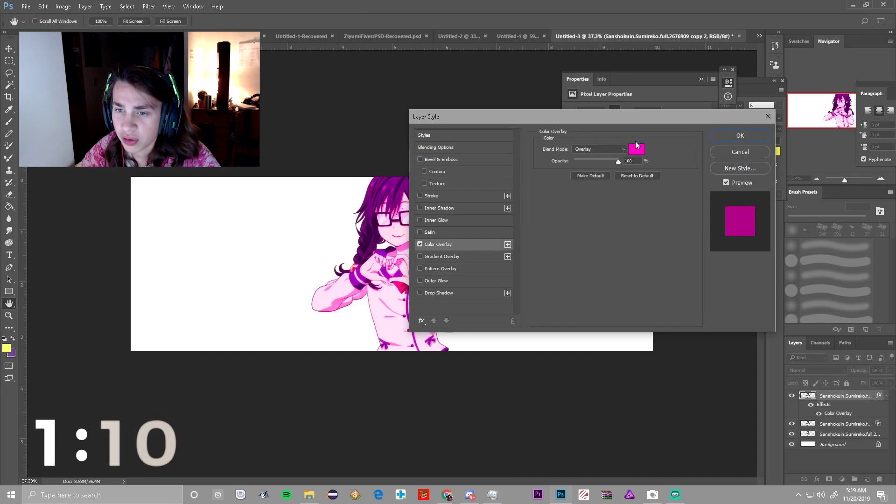
pyautogui.click(749, 139)
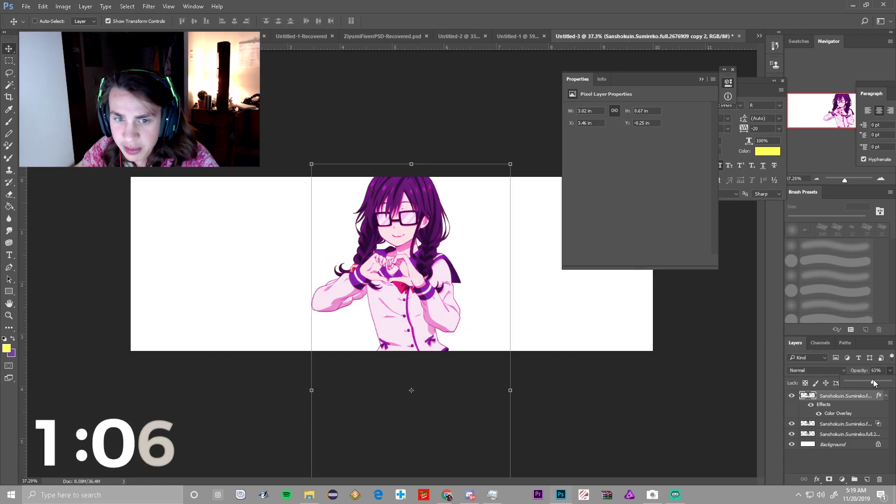
# Lower the magenta copy's opacity to 63% and offset it and the middle copy slightly for a glitch effect
pyautogui.moveTo(428, 301); pyautogui.dragTo(427, 303)
pyautogui.click(824, 425)
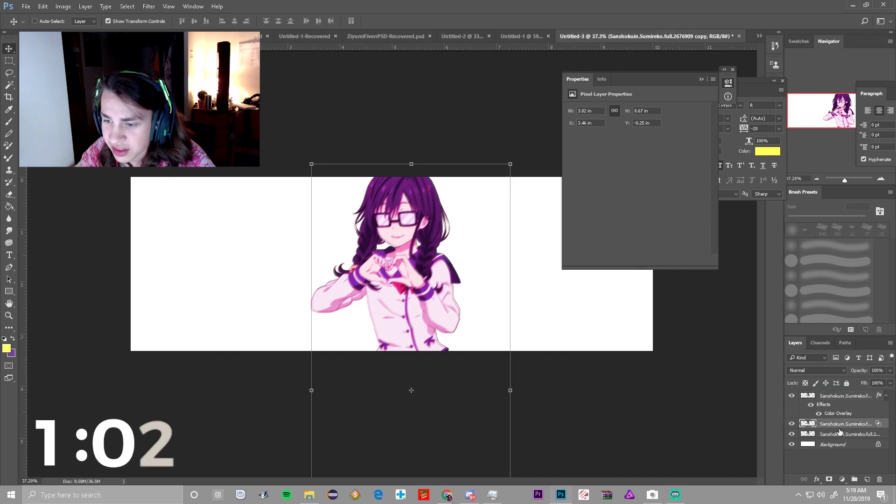
pyautogui.moveTo(399, 291); pyautogui.dragTo(397, 293)
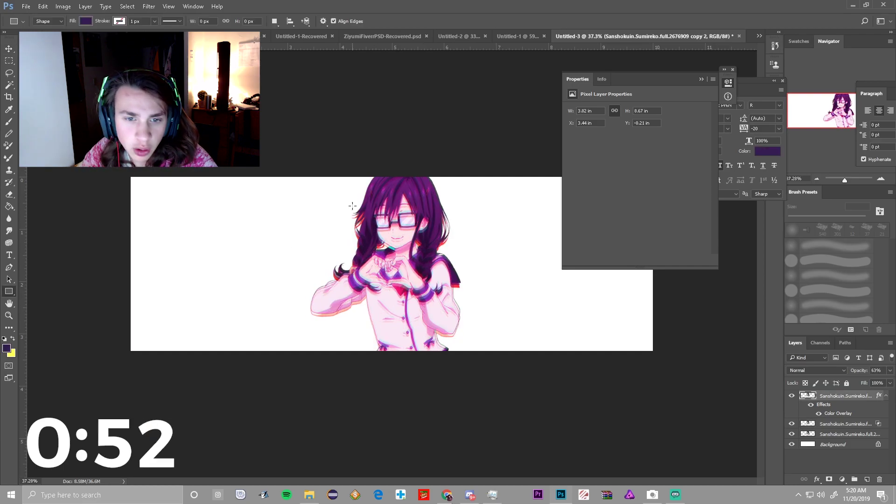
# Draw a dark purple rectangle of about 400 by 153 px over the character's eyes and tilt it slightly
pyautogui.moveTo(352, 206); pyautogui.dragTo(422, 230)
pyautogui.click(8, 52)
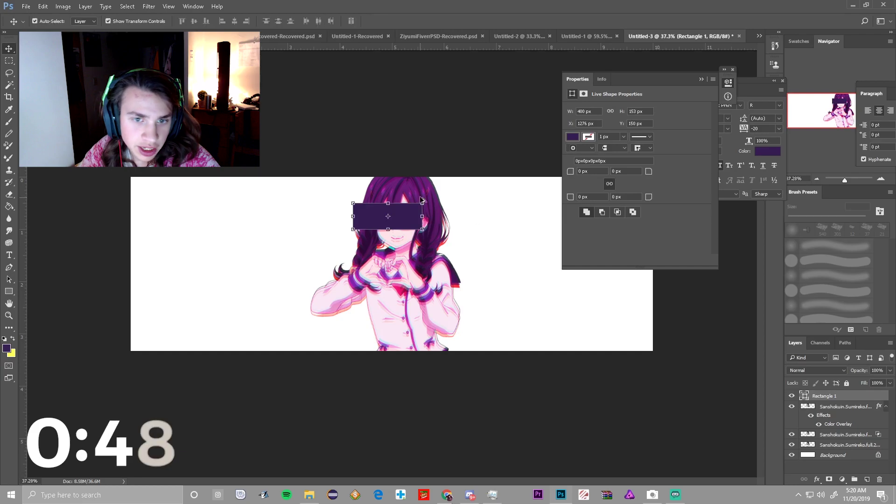
pyautogui.scroll(6, 411, 212)
pyautogui.moveTo(466, 303); pyautogui.dragTo(497, 284)
pyautogui.moveTo(389, 219); pyautogui.dragTo(421, 248)
pyautogui.moveTo(516, 304); pyautogui.dragTo(515, 316)
pyautogui.click(413, 21)
# Reshape the tilted rectangle by pulling its upper corners and lower-left corner slightly inward
pyautogui.hotkey('ctrl', 't')
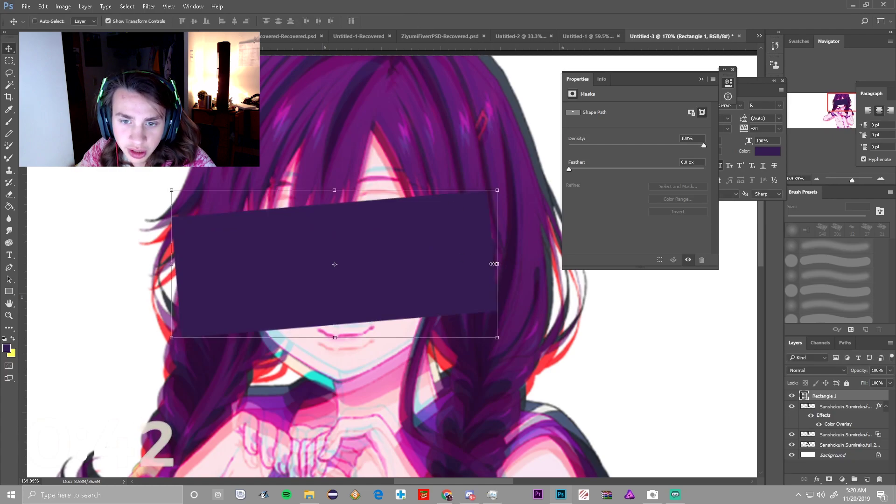
pyautogui.rightClick(496, 265)
pyautogui.click(526, 326)
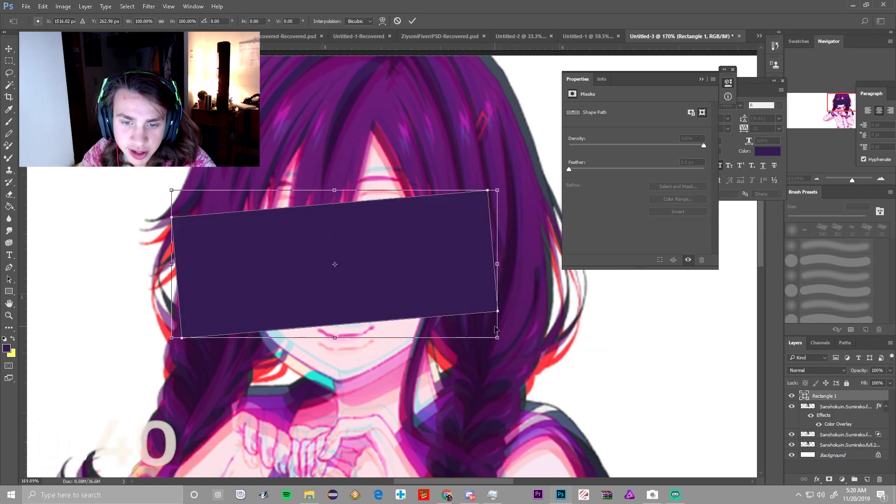
pyautogui.moveTo(171, 190); pyautogui.dragTo(197, 189)
pyautogui.moveTo(171, 338); pyautogui.dragTo(186, 332)
pyautogui.moveTo(488, 190); pyautogui.dragTo(474, 192)
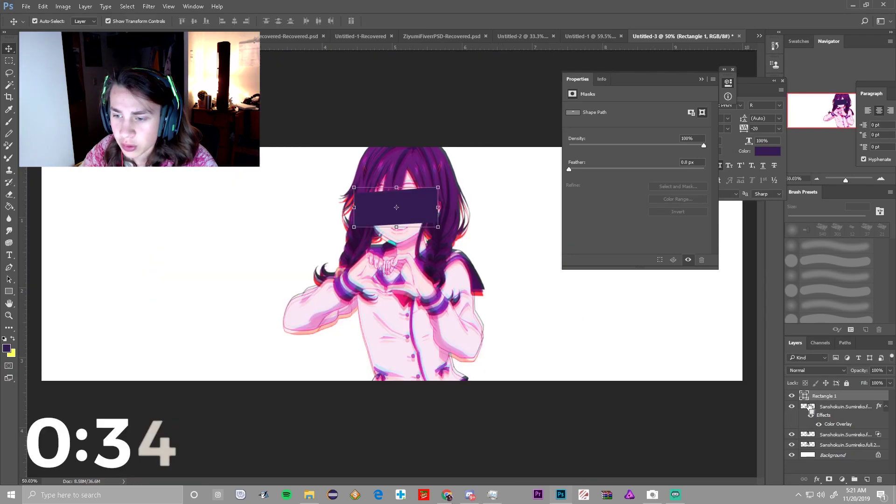
# Duplicate the rectangle layer with the copy's red channel turned off and offset the copy slightly
pyautogui.hotkey('ctrl', 'j')
pyautogui.rightClick(827, 397)
pyautogui.click(747, 93)
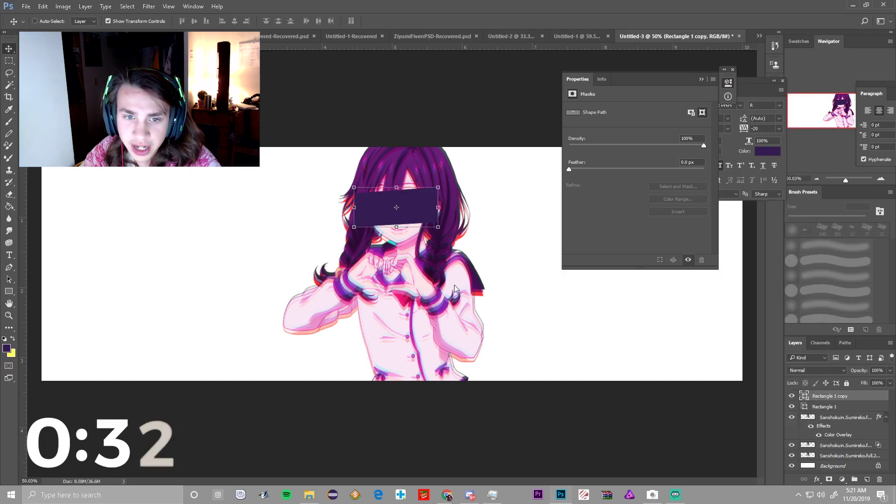
pyautogui.hotkey('alt', 'l')
pyautogui.press('y')
pyautogui.press('b')
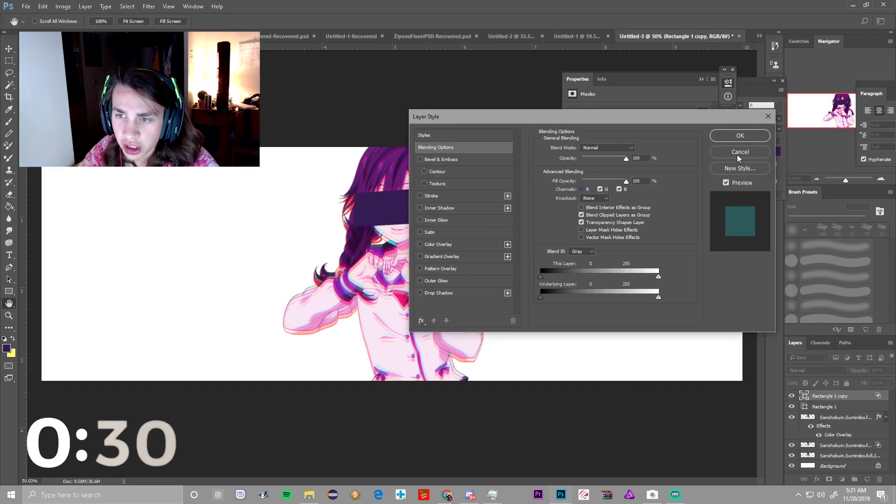
pyautogui.click(736, 136)
pyautogui.moveTo(416, 209); pyautogui.dragTo(414, 204)
pyautogui.hotkey('ctrl', '-')
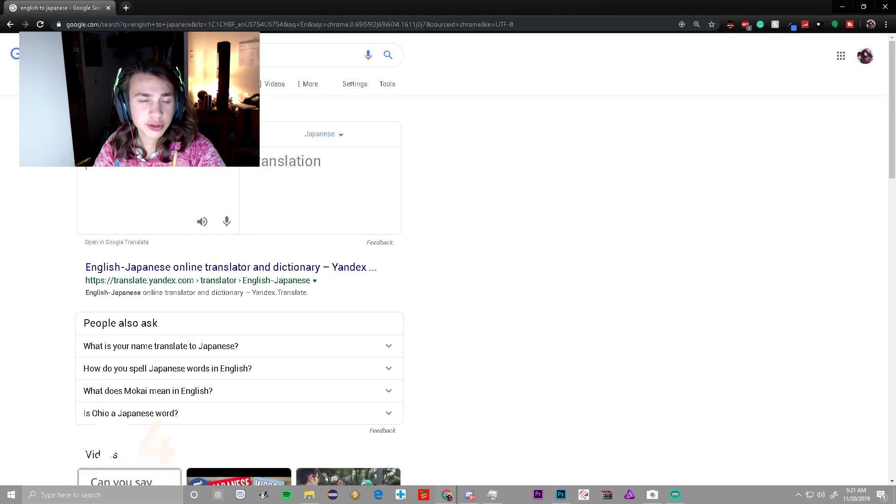
# Switch to Chrome, translate "fake love" from English to Japanese and copy the translation
pyautogui.write('li')
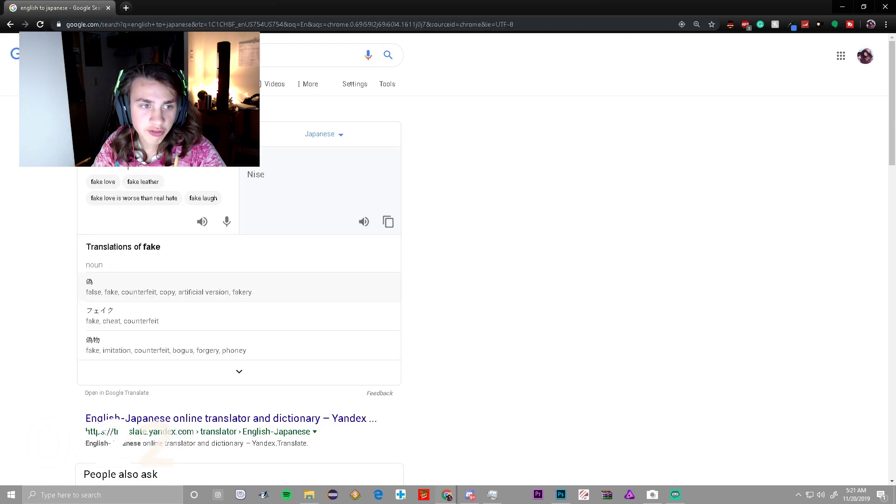
pyautogui.write('ove')
pyautogui.click(385, 217)
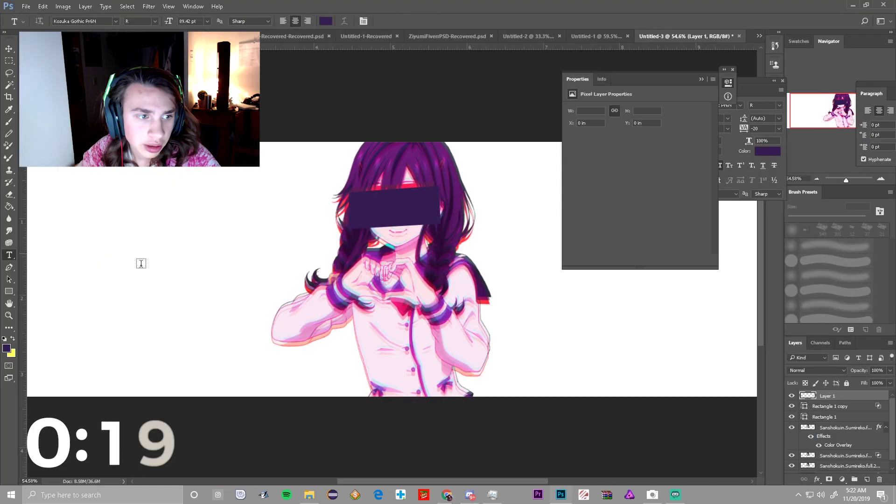
# Add the copied text 偽の愛 to the Photoshop banner and color it white (ffffff)
pyautogui.click(206, 265)
pyautogui.hotkey('ctrl', 'v')
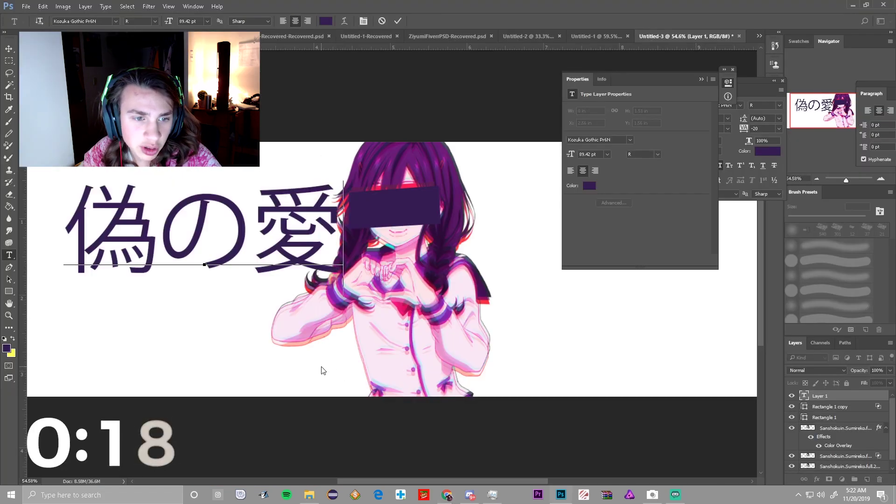
pyautogui.click(326, 21)
pyautogui.write('ffffff')
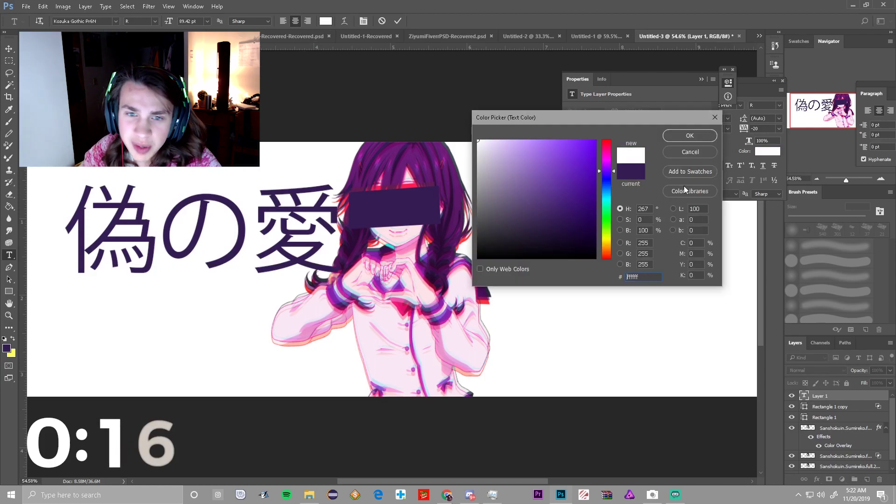
pyautogui.press('Return')
pyautogui.hotkey('ctrl', 'a')
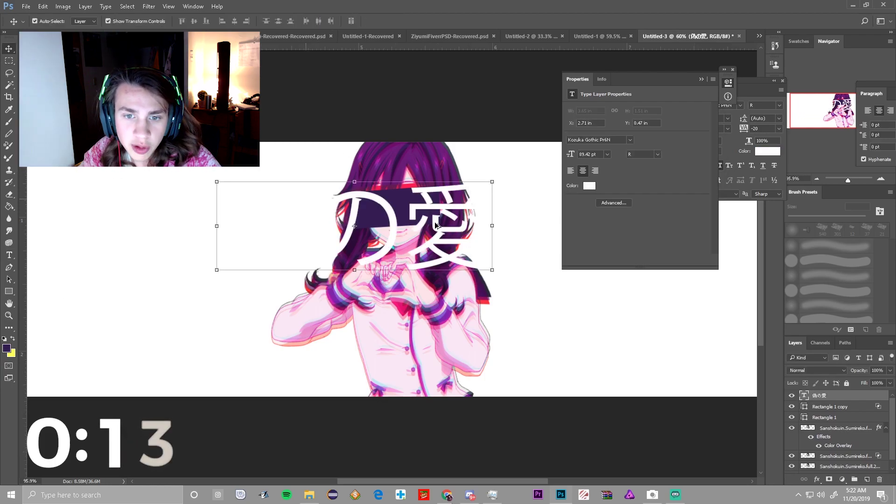
# Scale the white text down to about 27.59 pt and position it on the rectangle over the eyes
pyautogui.scroll(4, 435, 222)
pyautogui.moveTo(538, 308); pyautogui.dragTo(392, 207)
pyautogui.moveTo(457, 265); pyautogui.dragTo(185, 151)
pyautogui.moveTo(140, 88); pyautogui.dragTo(455, 239)
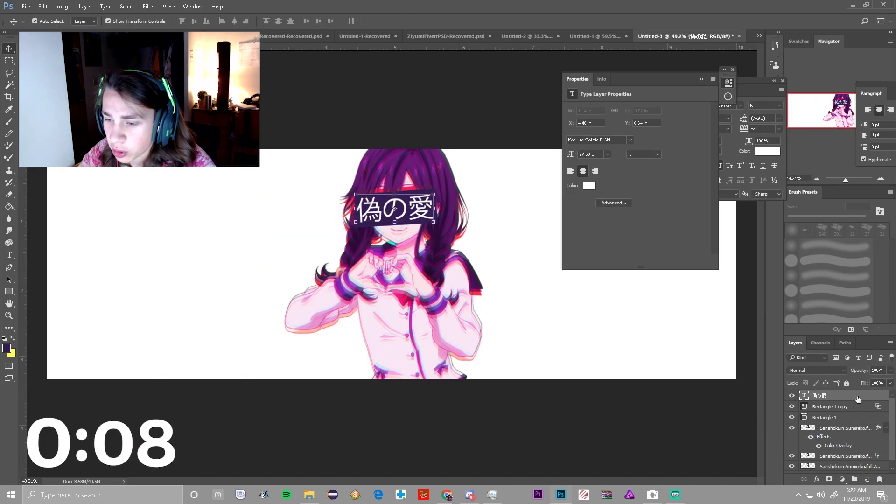
# Duplicate the 偽の愛 text layer and give the copy a Color Overlay in Normal blend mode
pyautogui.hotkey('ctrl', 'j')
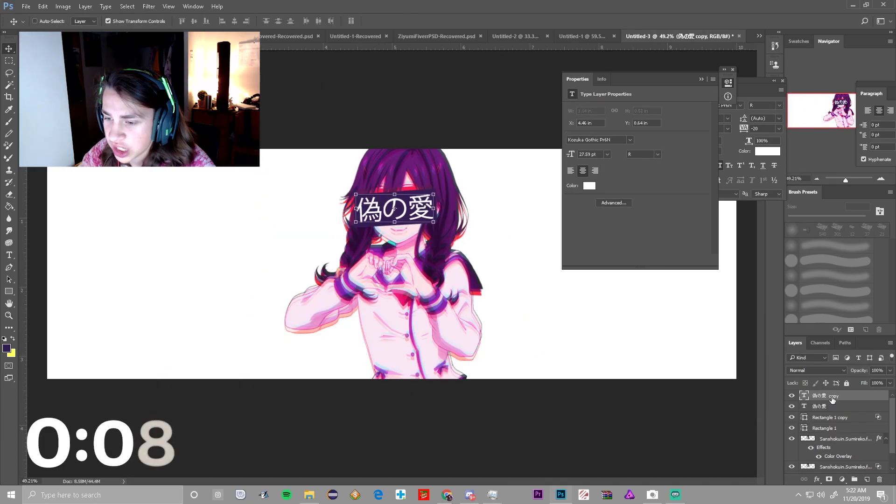
pyautogui.rightClick(831, 396)
pyautogui.click(748, 50)
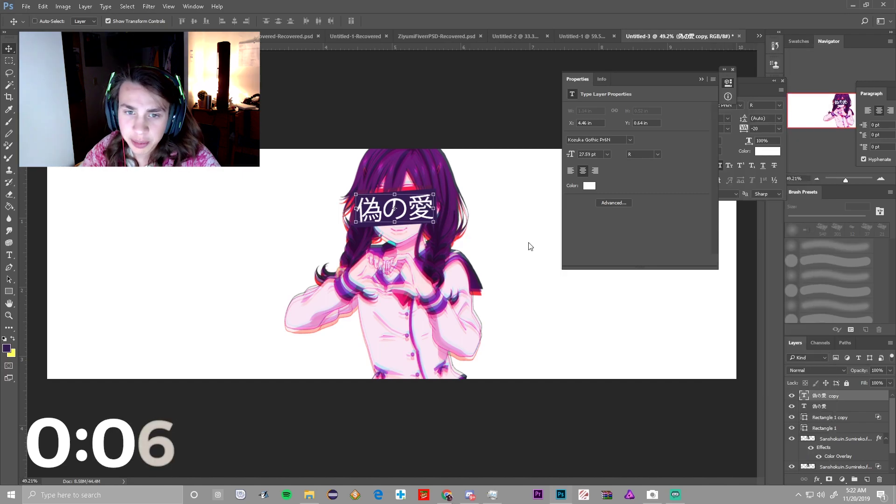
pyautogui.click(420, 244)
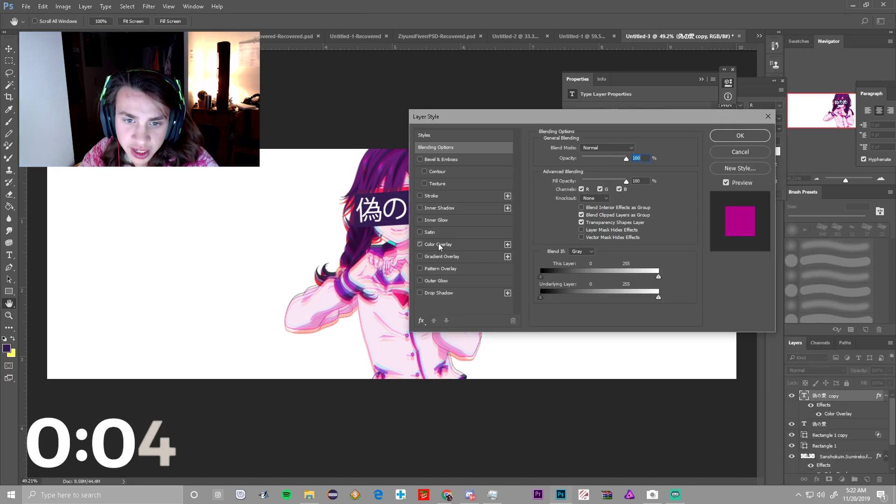
pyautogui.click(438, 242)
pyautogui.click(599, 148)
# Set the text copy's overlay color to a crimson sampled from the artwork and apply the layer style
pyautogui.click(635, 151)
pyautogui.click(634, 151)
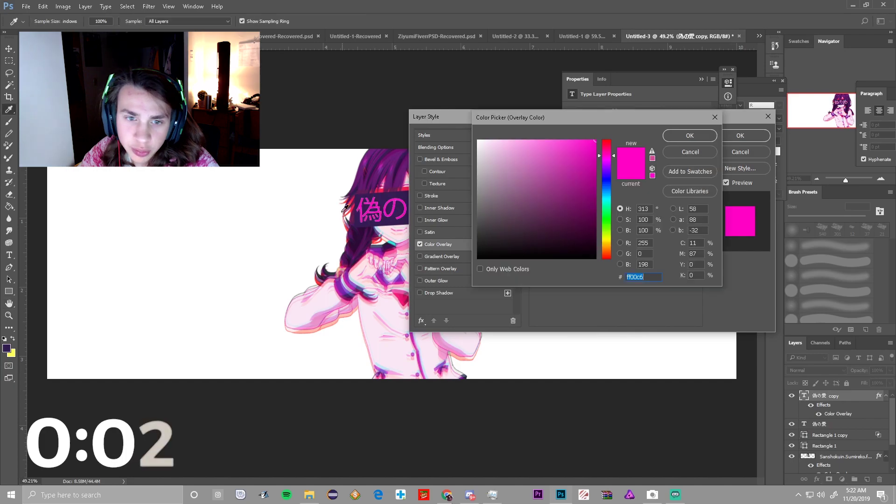
pyautogui.click(403, 179)
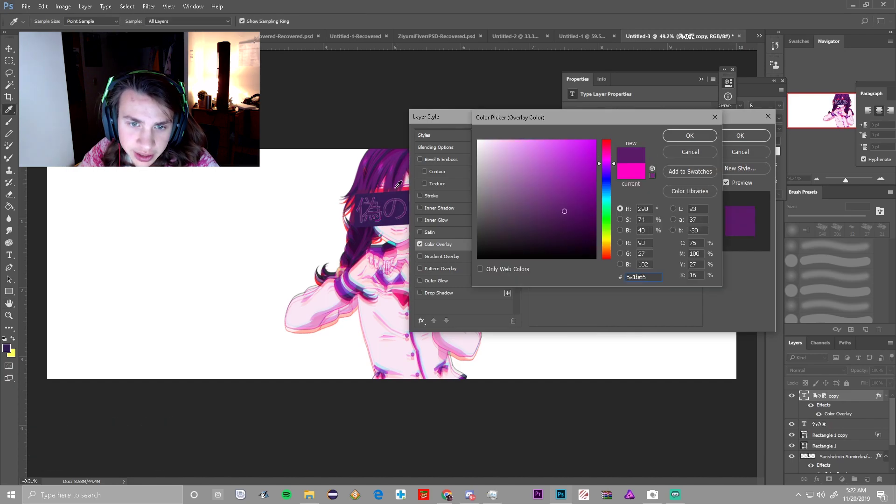
pyautogui.click(403, 186)
pyautogui.click(708, 138)
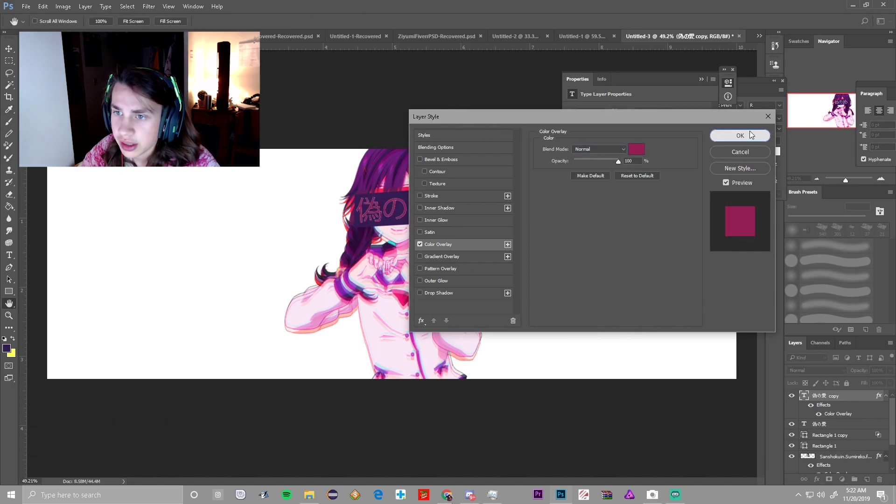
pyautogui.click(749, 132)
# Move the crimson text copy beneath the white text and offset it slightly downward as a 50% opacity shadow
pyautogui.moveTo(838, 397); pyautogui.dragTo(830, 432)
pyautogui.scroll(5, 411, 210)
pyautogui.moveTo(422, 217); pyautogui.dragTo(422, 223)
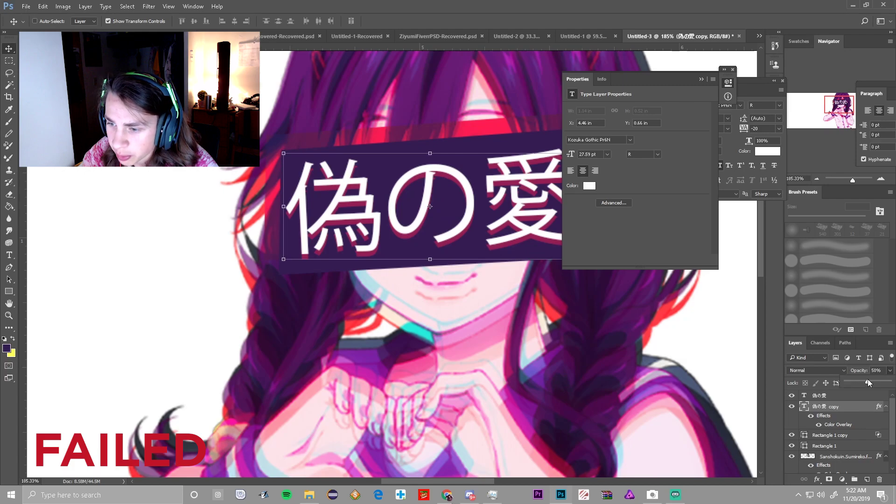
# Duplicate the crimson text copy over the eyes and open the duplicate's Color Overlay settings
pyautogui.click(842, 407)
pyautogui.hotkey('ctrl', 'j')
pyautogui.rightClick(842, 408)
pyautogui.click(751, 56)
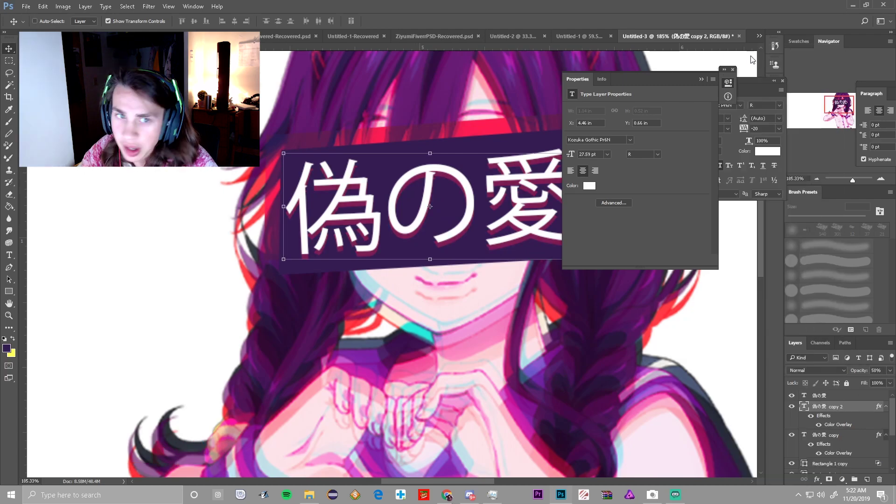
pyautogui.click(428, 244)
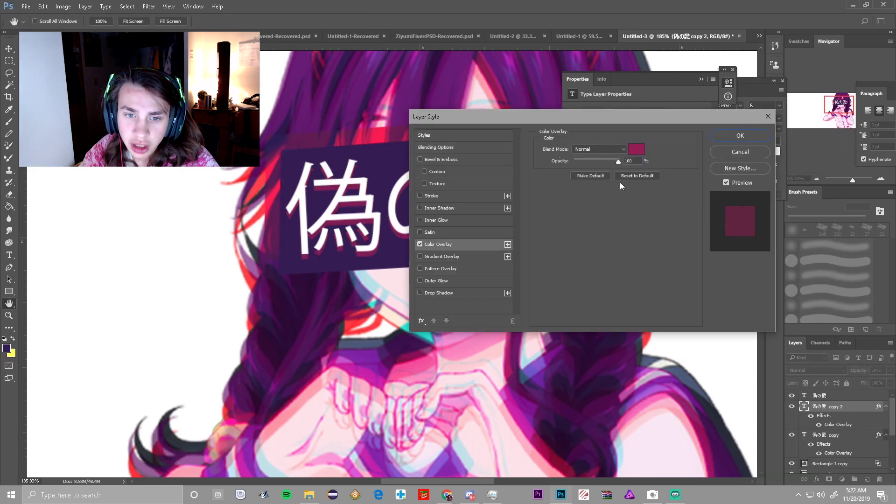
# Set the duplicate's overlay color to a teal sampled from the artwork and offset it slightly up and to the left
pyautogui.click(637, 149)
pyautogui.click(433, 338)
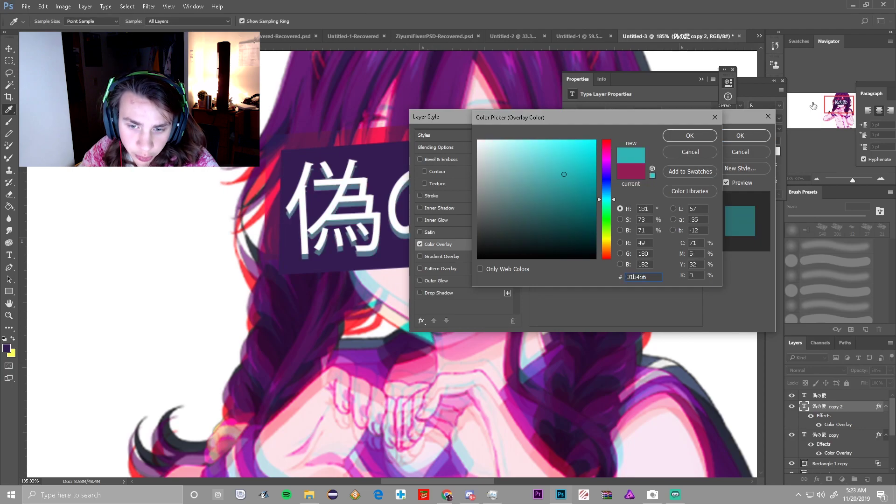
pyautogui.press('Return')
pyautogui.press('Return')
pyautogui.moveTo(370, 214); pyautogui.dragTo(364, 210)
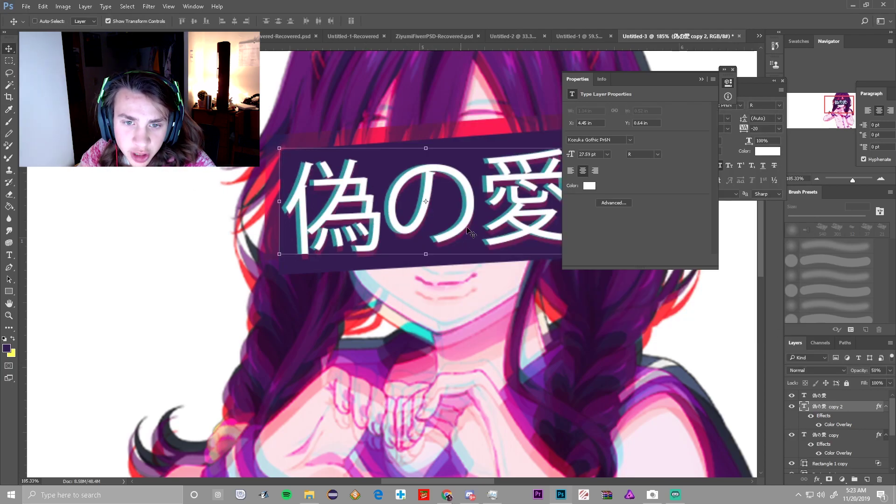
# Draw a dark purple rectangle of 2956 by 970 px just above the Background layer, leaving a thin white border around the banner
pyautogui.scroll(-5, 364, 211)
pyautogui.scroll(-2, 364, 211)
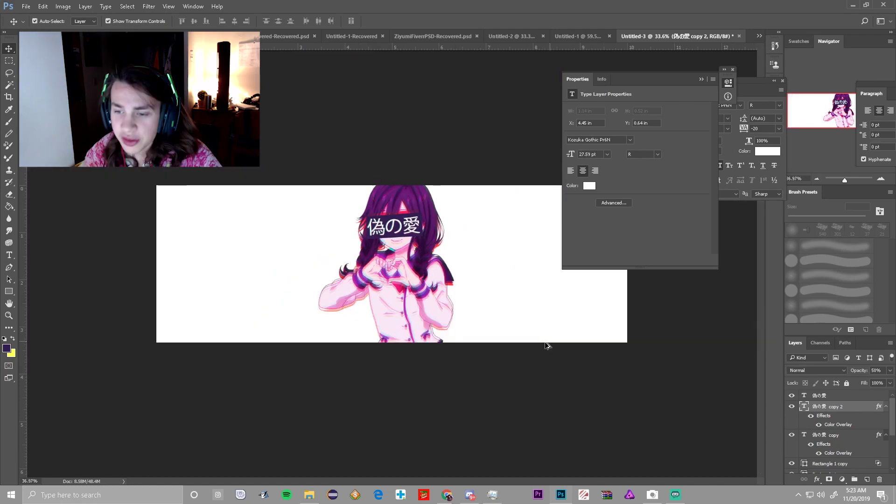
pyautogui.scroll(1, 388, 260)
pyautogui.click(9, 291)
pyautogui.scroll(-3, 815, 458)
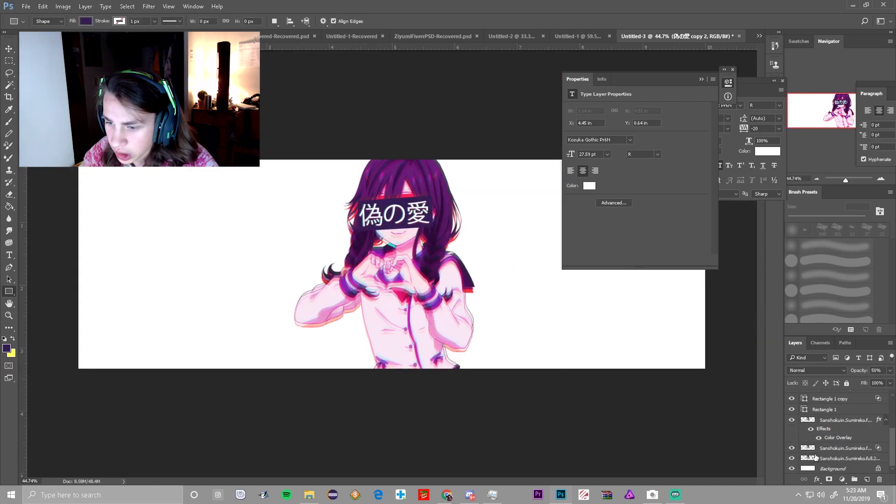
pyautogui.click(820, 469)
pyautogui.click(866, 479)
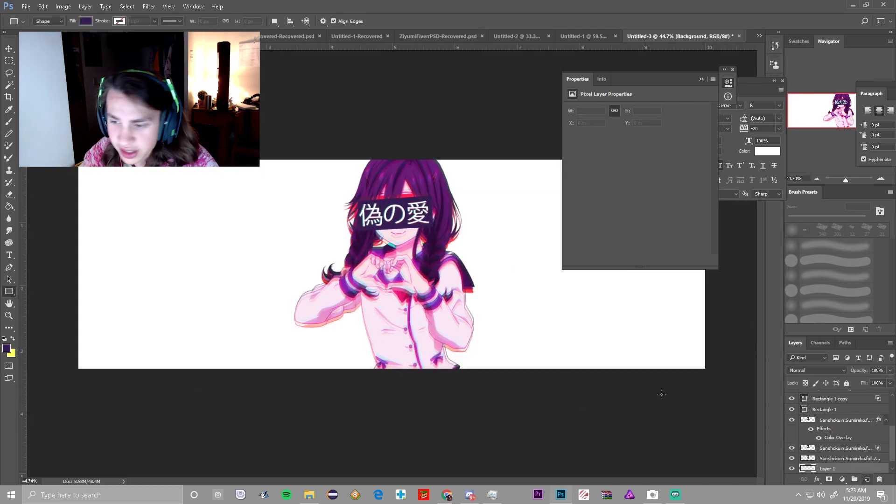
pyautogui.moveTo(83, 162); pyautogui.dragTo(700, 366)
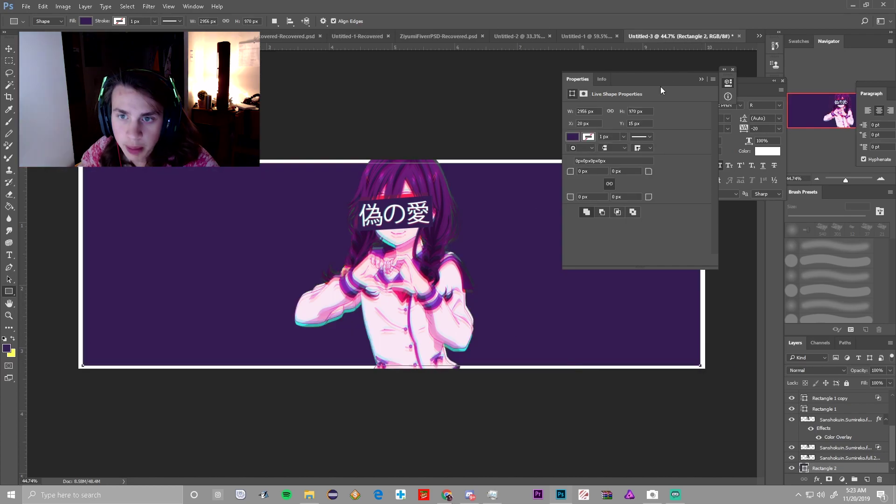
pyautogui.click(702, 79)
# Paste 偽の愛 as a new white text layer behind the character, above the purple rectangle
pyautogui.click(9, 255)
pyautogui.click(251, 270)
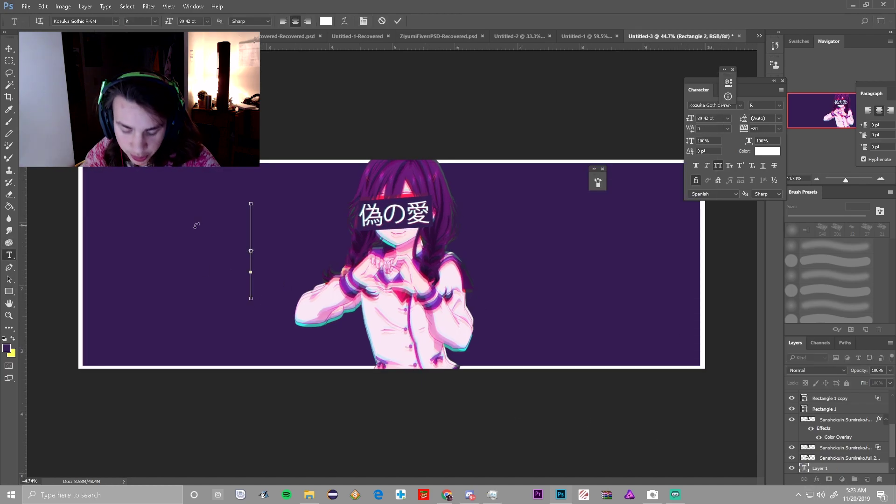
pyautogui.hotkey('ctrl', 'v')
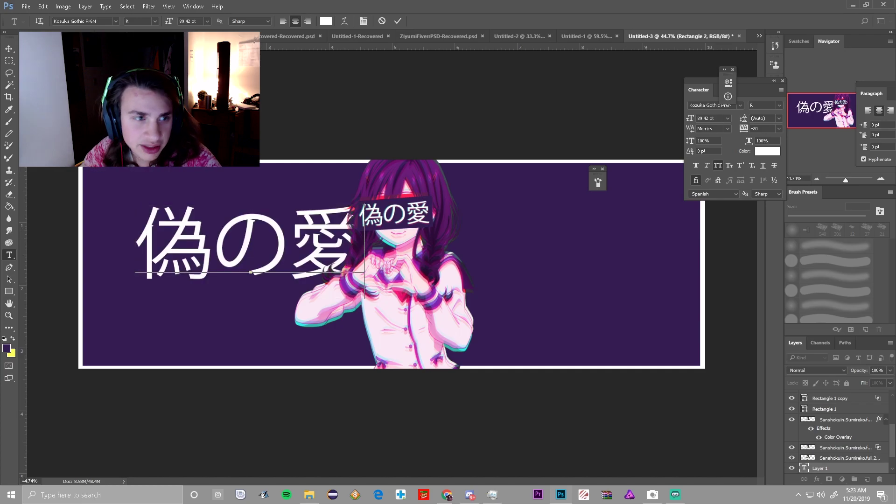
# Enlarge the background text to about 225 pt and center it so it spans the banner behind the character
pyautogui.click(7, 49)
pyautogui.moveTo(364, 207); pyautogui.dragTo(614, 113)
pyautogui.moveTo(521, 150); pyautogui.dragTo(525, 236)
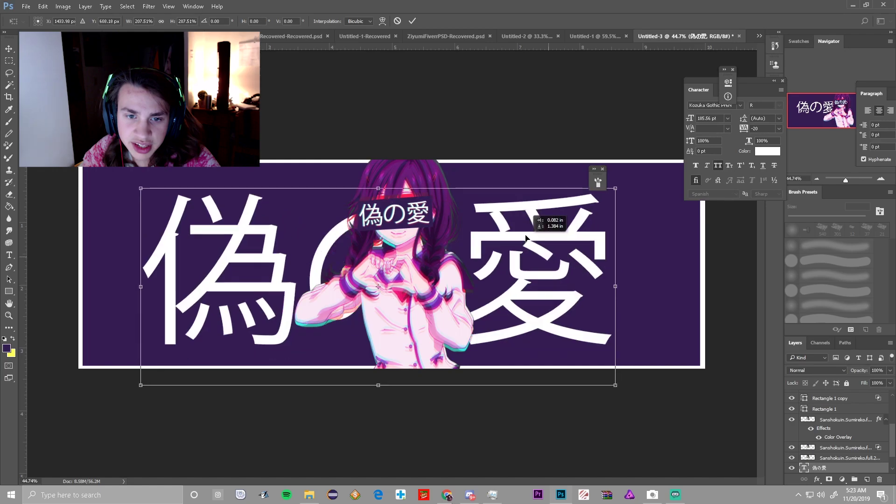
pyautogui.moveTo(615, 188); pyautogui.dragTo(649, 154)
pyautogui.moveTo(534, 228); pyautogui.dragTo(559, 231)
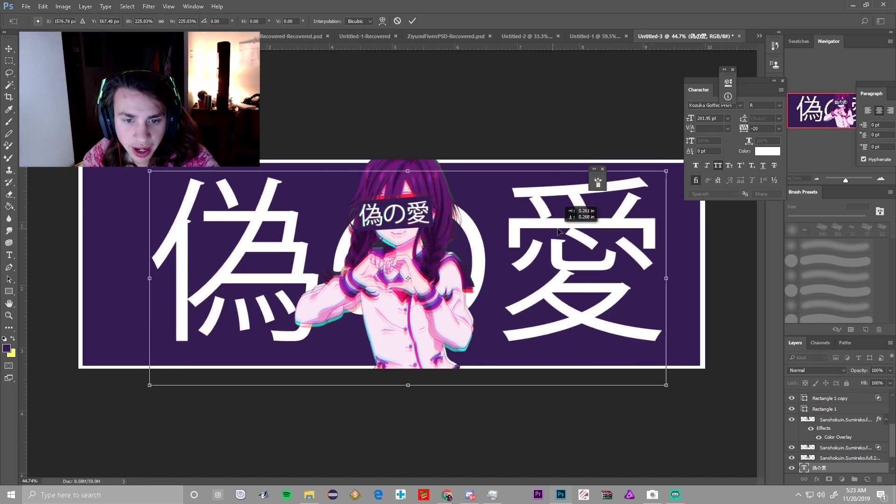
# Duplicate the large background text layer twice
pyautogui.scroll(-2, 824, 446)
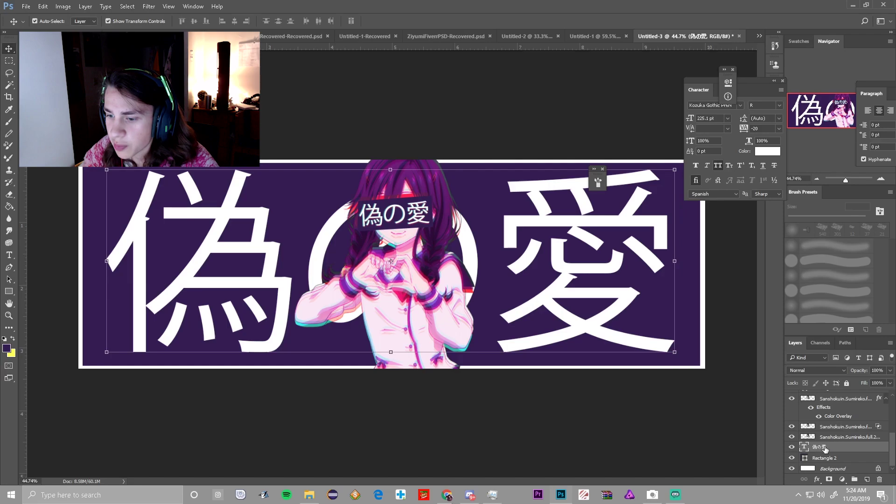
pyautogui.hotkey('ctrl', 'j')
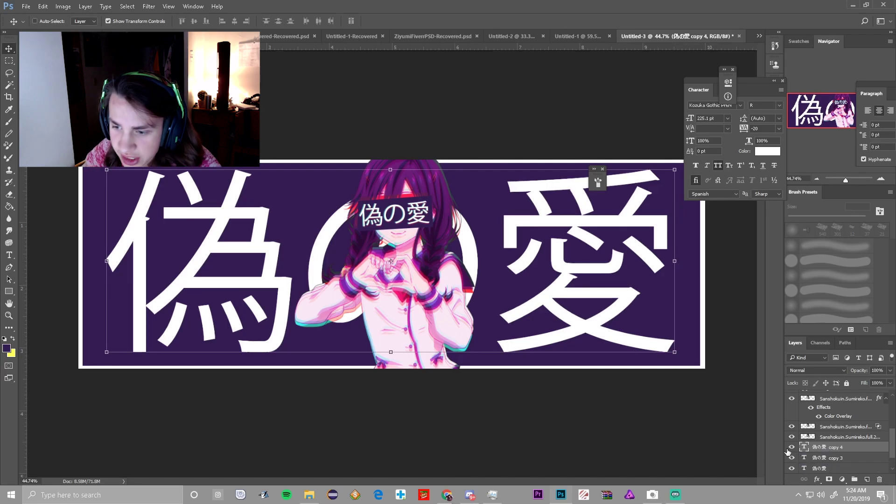
pyautogui.hotkey('ctrl', 'j')
# Give the lowest large 偽の愛 text layer a teal Color Overlay in Normal blend mode at 100% opacity
pyautogui.rightClick(828, 457)
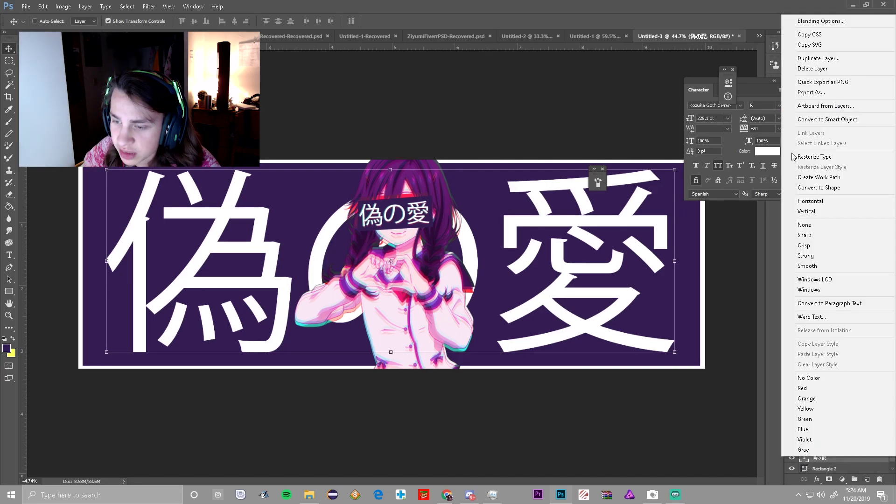
pyautogui.click(822, 21)
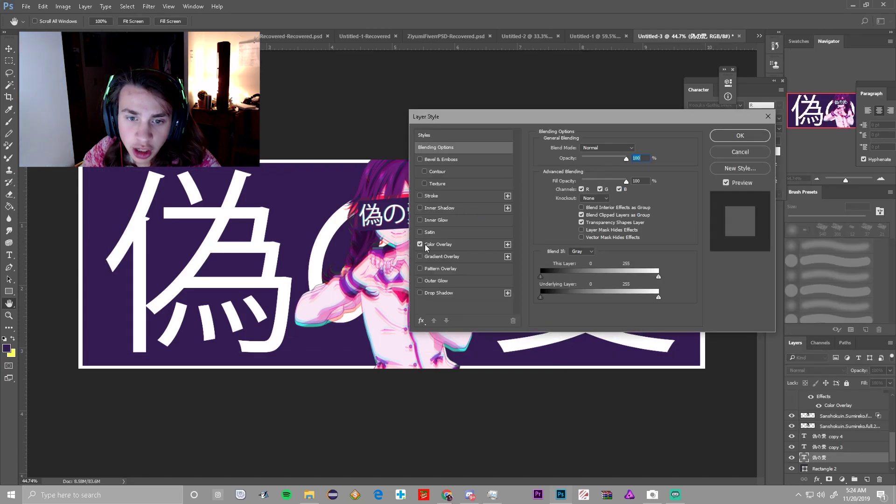
pyautogui.click(420, 245)
pyautogui.click(452, 244)
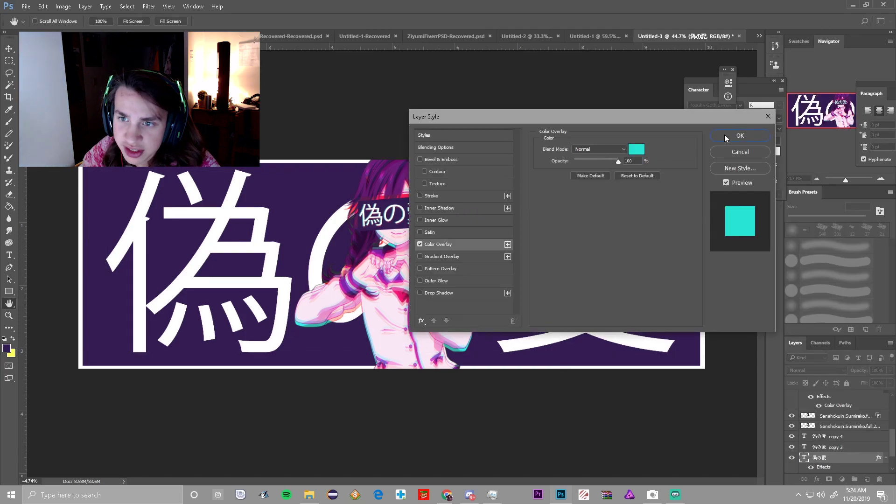
pyautogui.click(725, 135)
# Offset the teal background text slightly up and to the left and lower its layer opacity to 51%
pyautogui.press('v')
pyautogui.moveTo(257, 274); pyautogui.dragTo(262, 281)
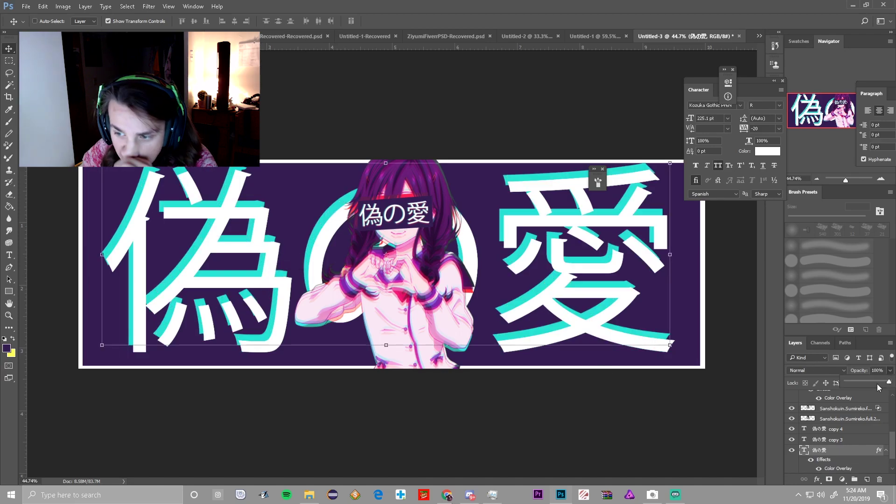
pyautogui.moveTo(879, 383); pyautogui.dragTo(868, 381)
# Give the middle large text copy a Color Overlay in a red sampled from the artwork
pyautogui.scroll(-1, 817, 448)
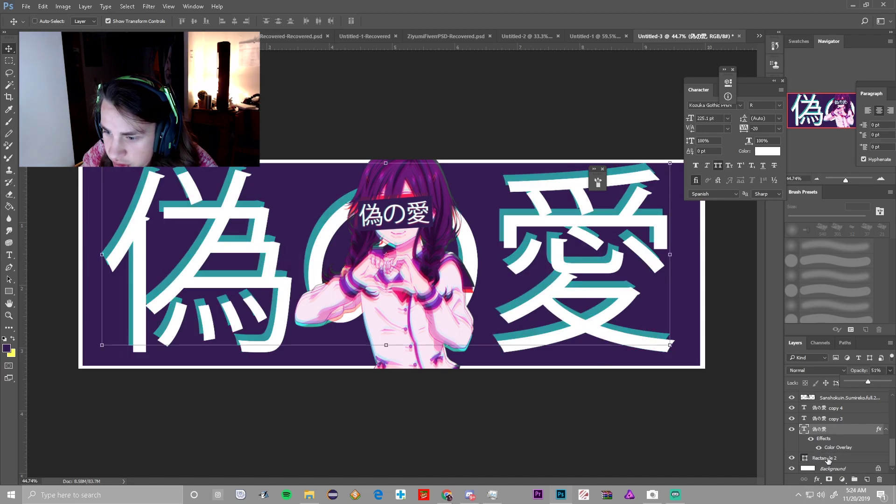
pyautogui.click(824, 412)
pyautogui.rightClick(826, 419)
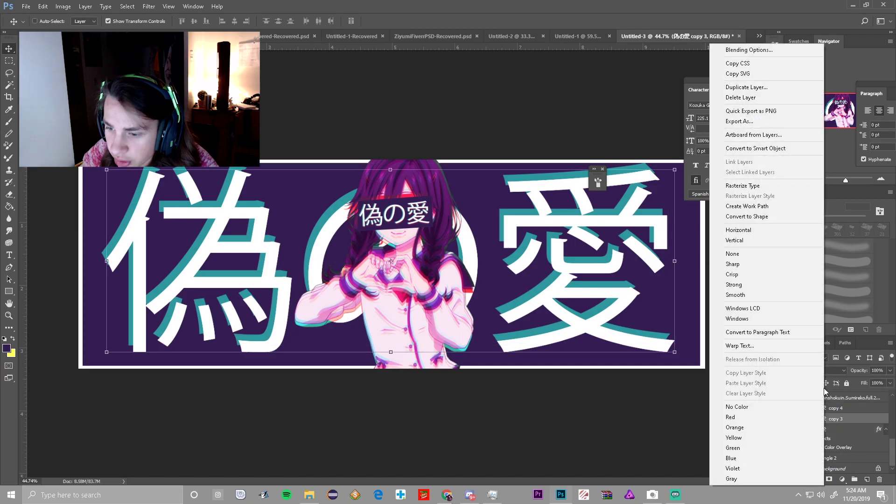
pyautogui.click(750, 49)
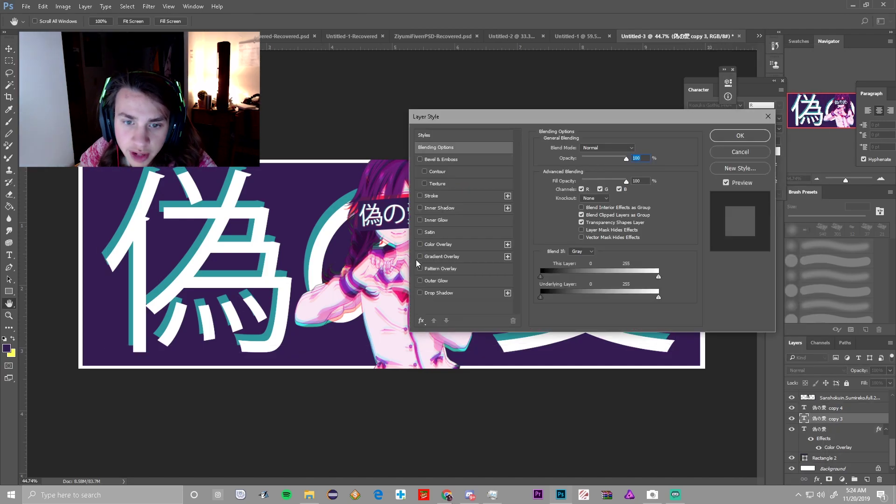
pyautogui.click(420, 244)
pyautogui.click(636, 149)
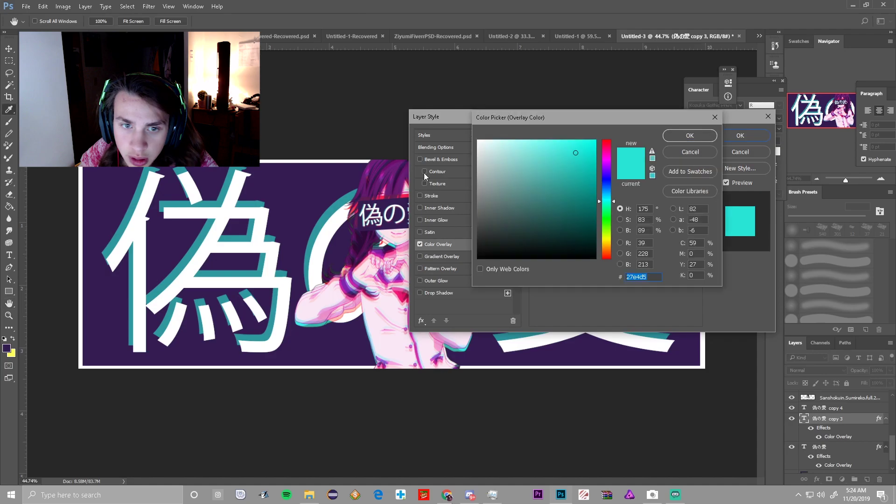
pyautogui.click(406, 193)
pyautogui.click(763, 138)
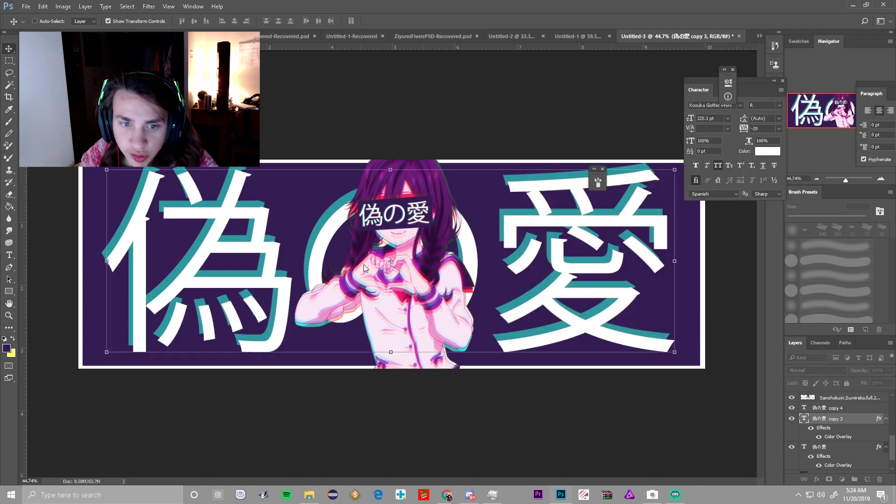
# Offset the red background text slightly down and to the right and reduce its layer opacity
pyautogui.moveTo(295, 284); pyautogui.dragTo(299, 288)
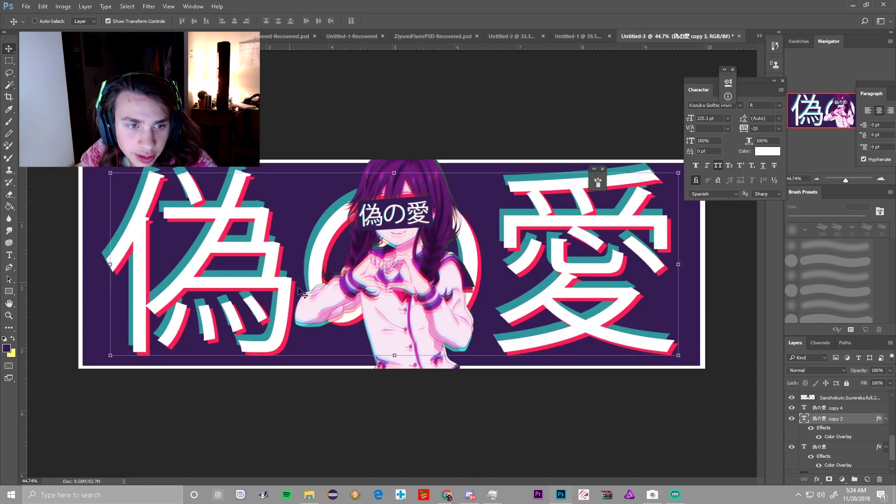
pyautogui.moveTo(865, 380); pyautogui.dragTo(864, 380)
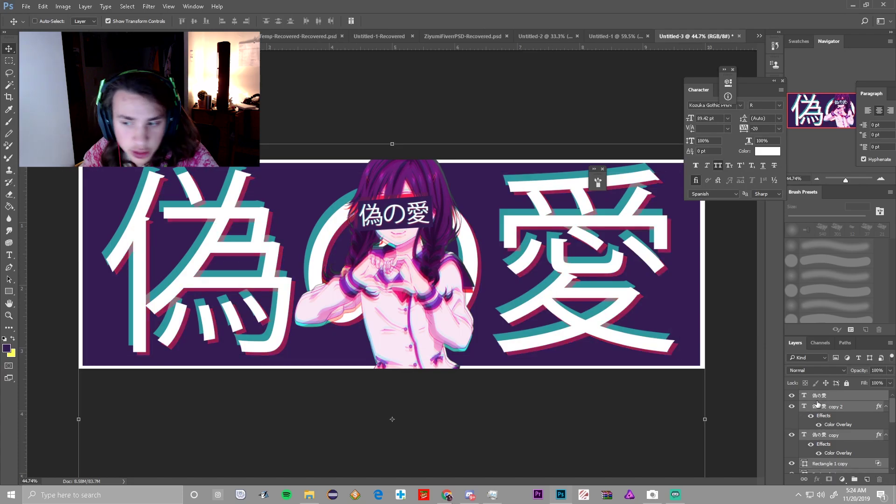
# Group all the layers, duplicate the group and merge the duplicate into a single layer
pyautogui.click(817, 398)
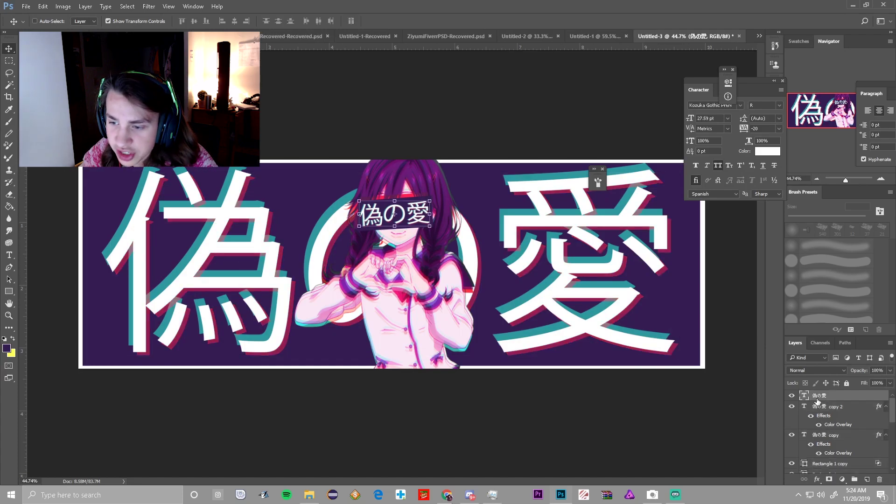
pyautogui.scroll(-3, 819, 399)
pyautogui.scroll(-3, 818, 399)
pyautogui.keyDown('shift'); pyautogui.click(818, 469); pyautogui.keyUp('shift')
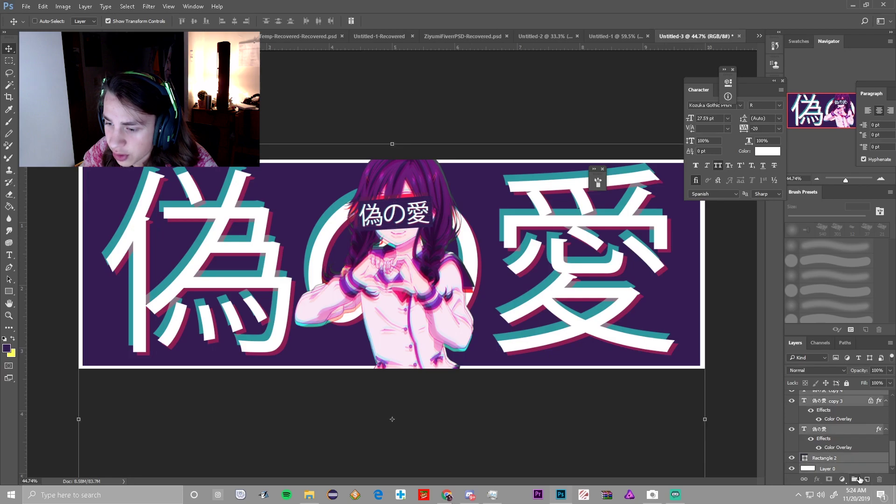
pyautogui.click(855, 479)
pyautogui.hotkey('ctrl', 'j')
pyautogui.hotkey('ctrl', 'e')
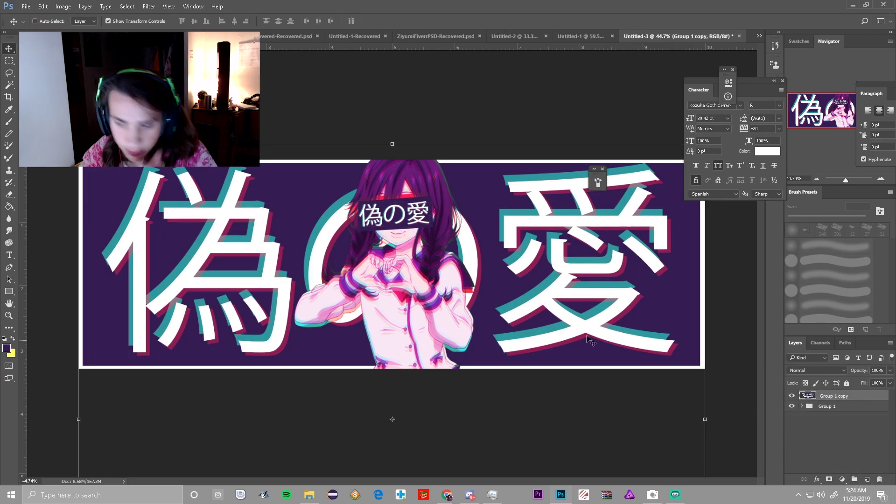
# Select several thin horizontal strips across the merged copy, shift them slightly to the right and deselect
pyautogui.press('m')
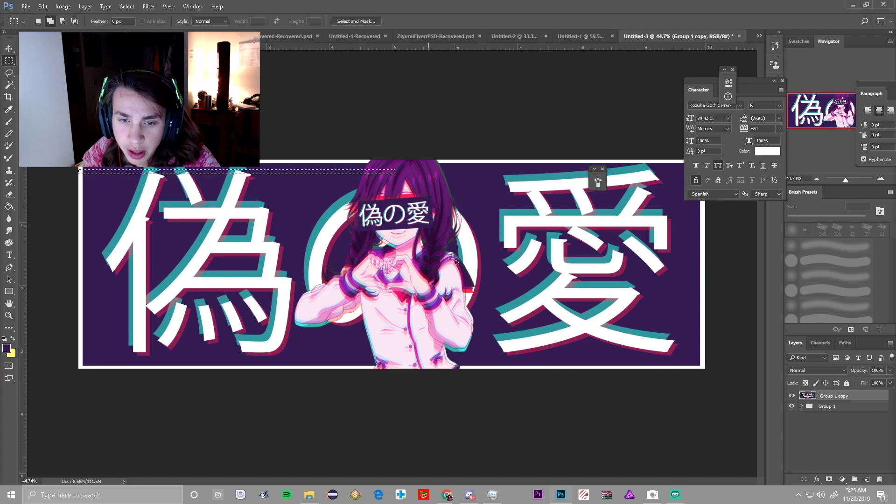
pyautogui.moveTo(80, 233); pyautogui.dragTo(367, 236)
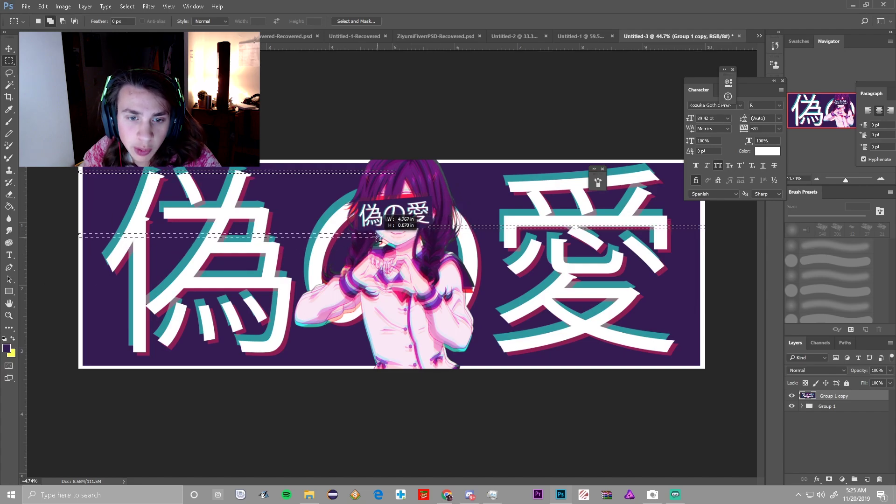
pyautogui.press('v')
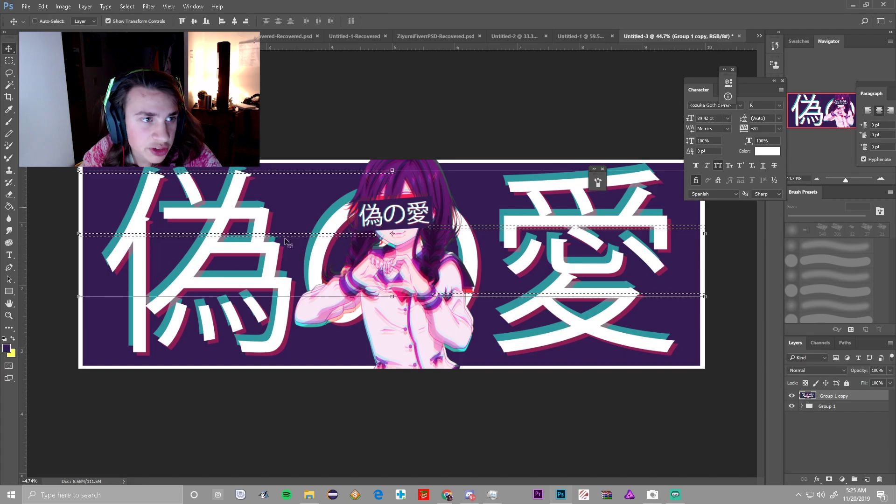
pyautogui.moveTo(327, 239); pyautogui.dragTo(337, 238)
pyautogui.hotkey('ctrl', 'd')
# Displace further thin strips of the merged copy horizontally to build up the glitch effect
pyautogui.press('m')
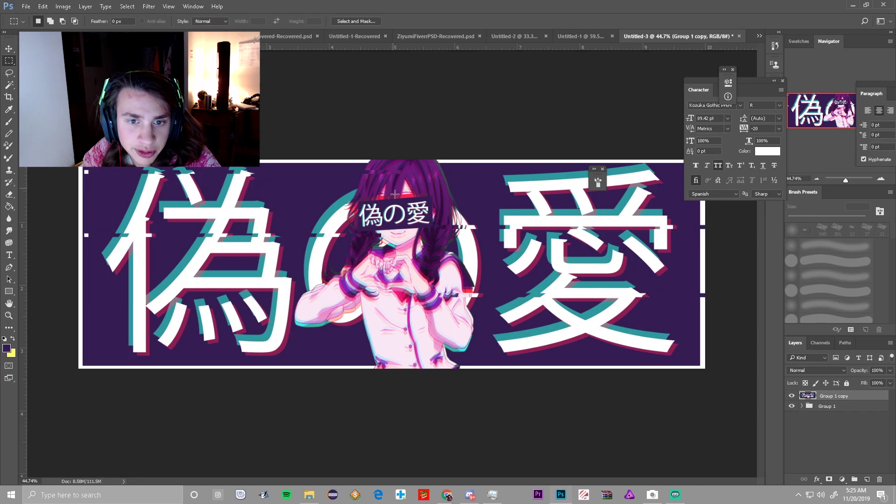
pyautogui.hotkey('ctrl', 'shift', 'd')
pyautogui.press('v')
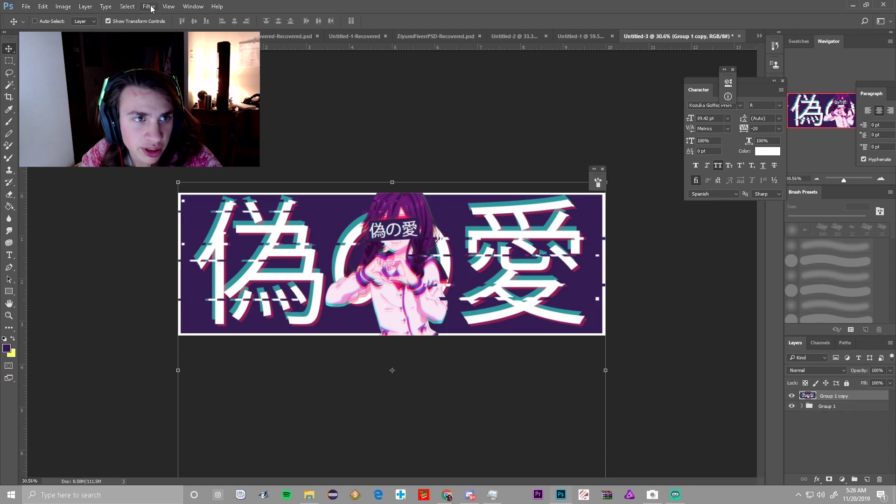
# Apply the Grain texture filter to the merged copy with intensity 48, contrast 61 and the Regular grain type
pyautogui.click(150, 7)
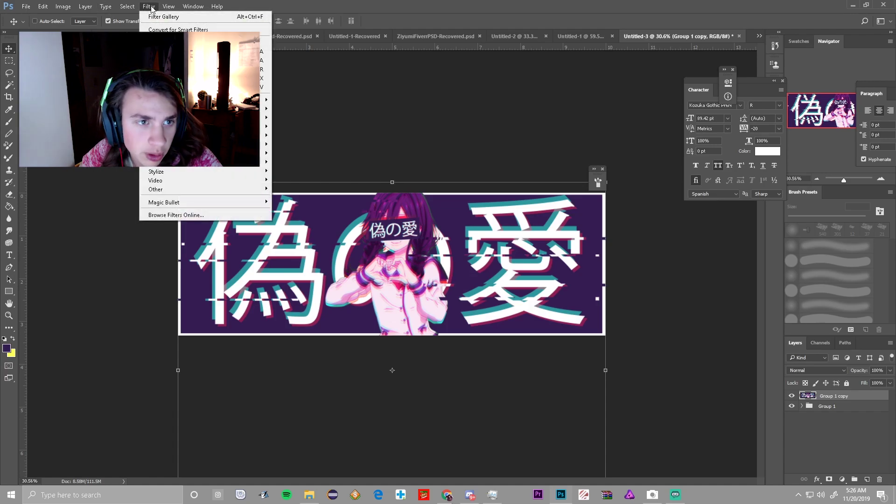
pyautogui.click(161, 42)
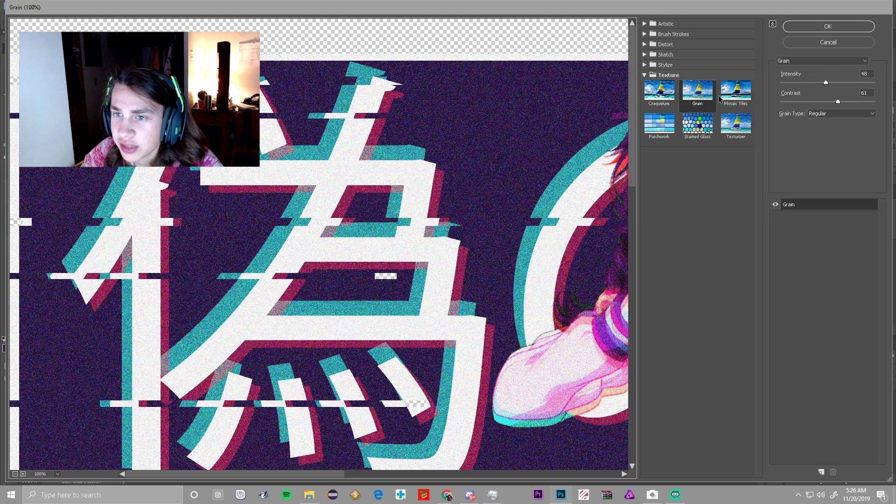
pyautogui.scroll(-3, 454, 216)
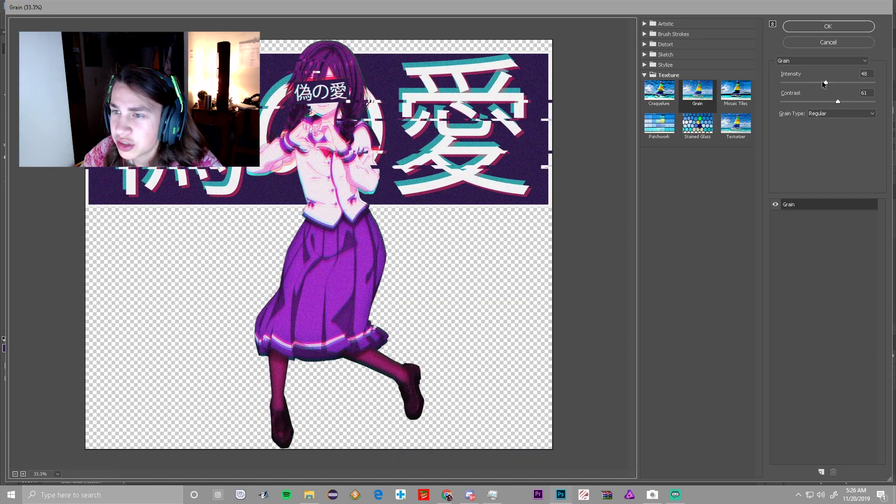
pyautogui.click(835, 24)
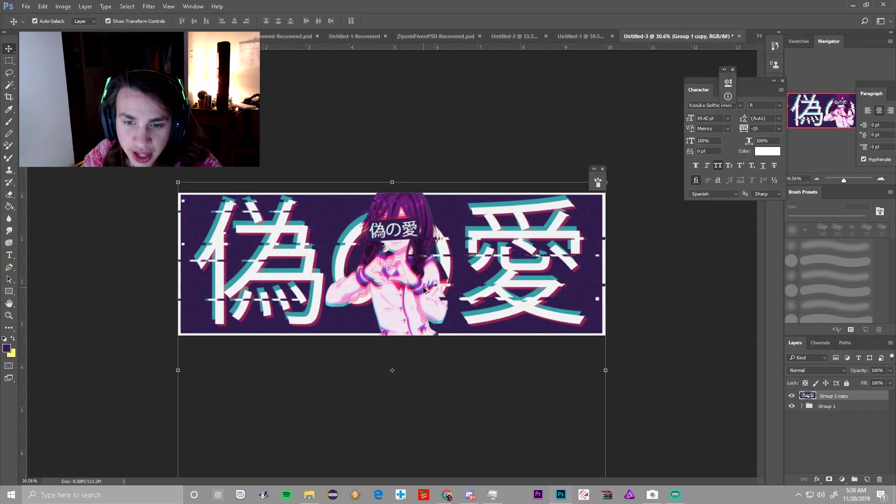
# Add a Curves adjustment layer above the merged copy and pull the midtones and highlights of the RGB curve down
pyautogui.scroll(-8, 423, 286)
pyautogui.scroll(4, 423, 286)
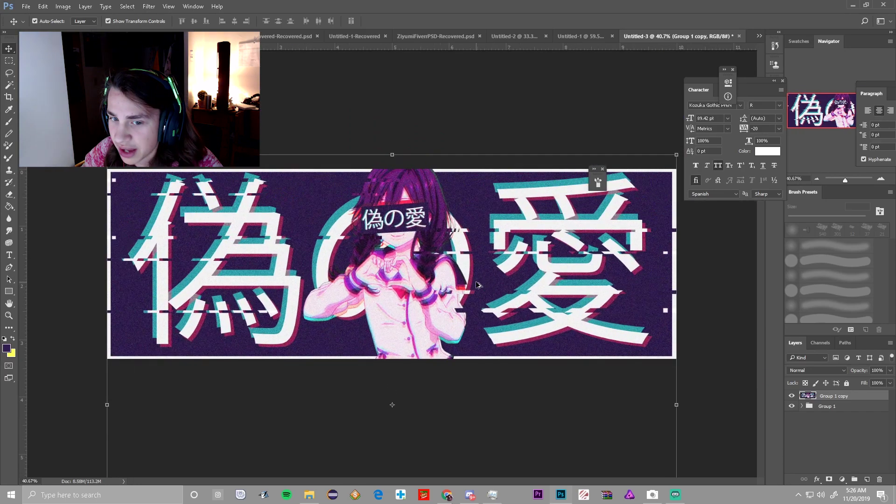
pyautogui.click(842, 479)
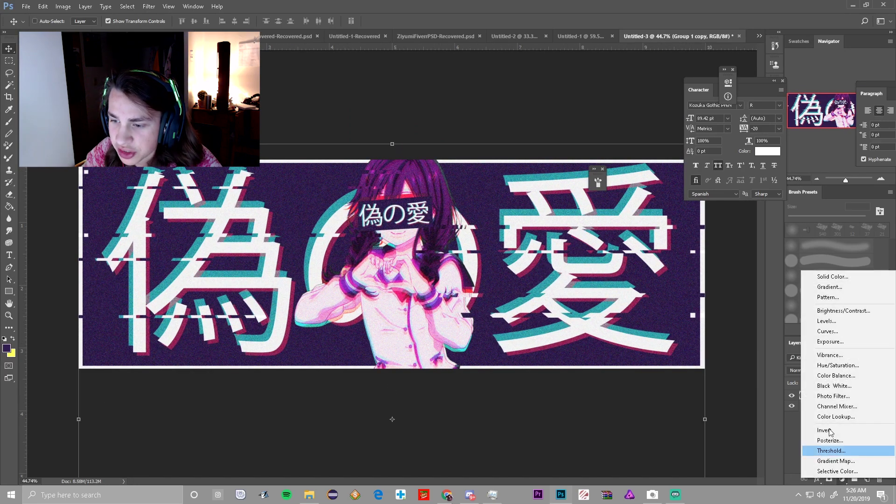
pyautogui.click(822, 331)
pyautogui.moveTo(632, 203); pyautogui.dragTo(637, 214)
pyautogui.moveTo(663, 186); pyautogui.dragTo(664, 204)
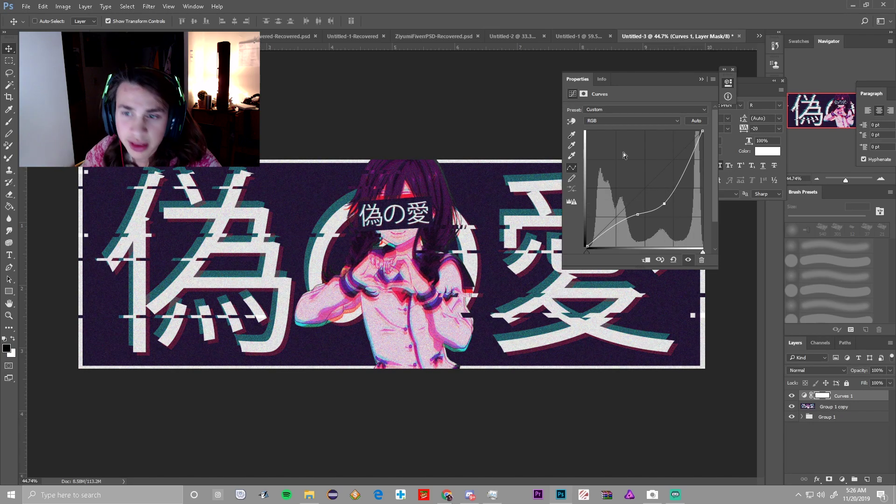
pyautogui.click(701, 80)
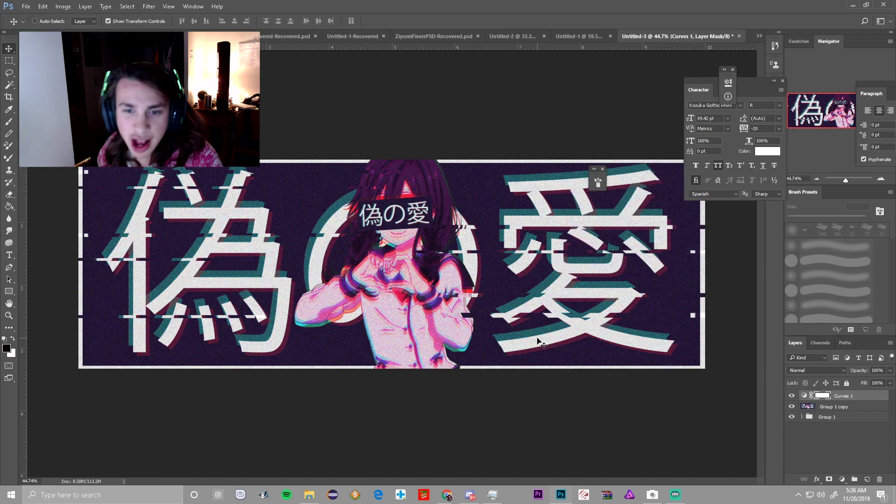
# Check the banner's file format in the Save for Web export settings and close them without saving
pyautogui.click(27, 7)
pyautogui.moveTo(75, 140)
pyautogui.click(213, 174)
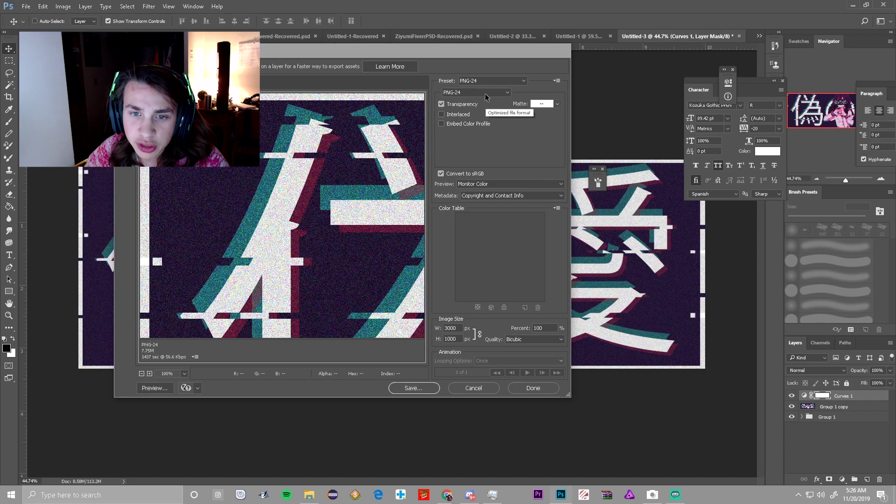
pyautogui.click(481, 388)
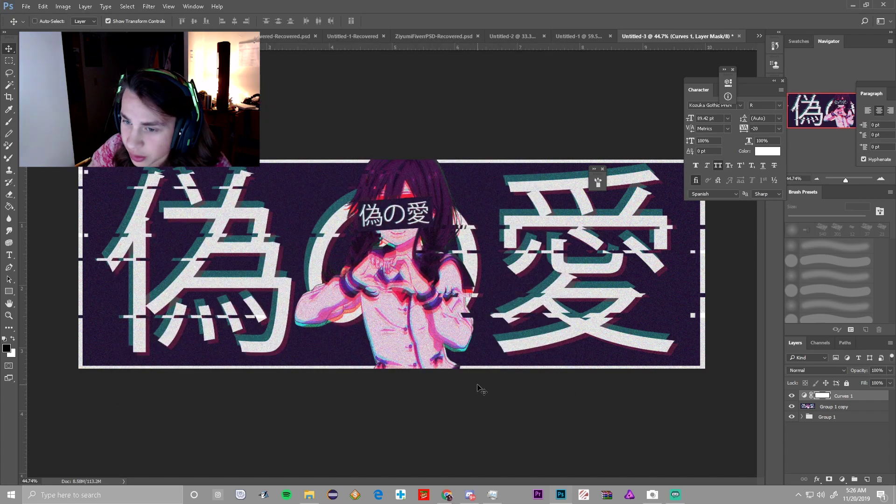